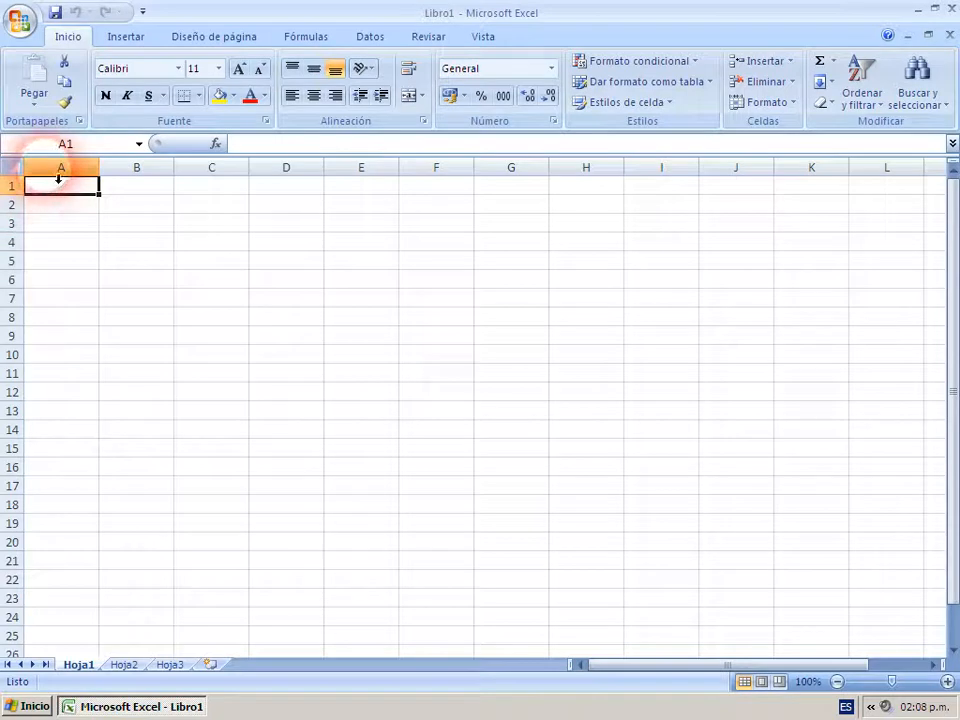
Select whole columns A, B and D one after another to examine the sheet's columns.
{"action": "left_click", "coordinate": [58, 179]}
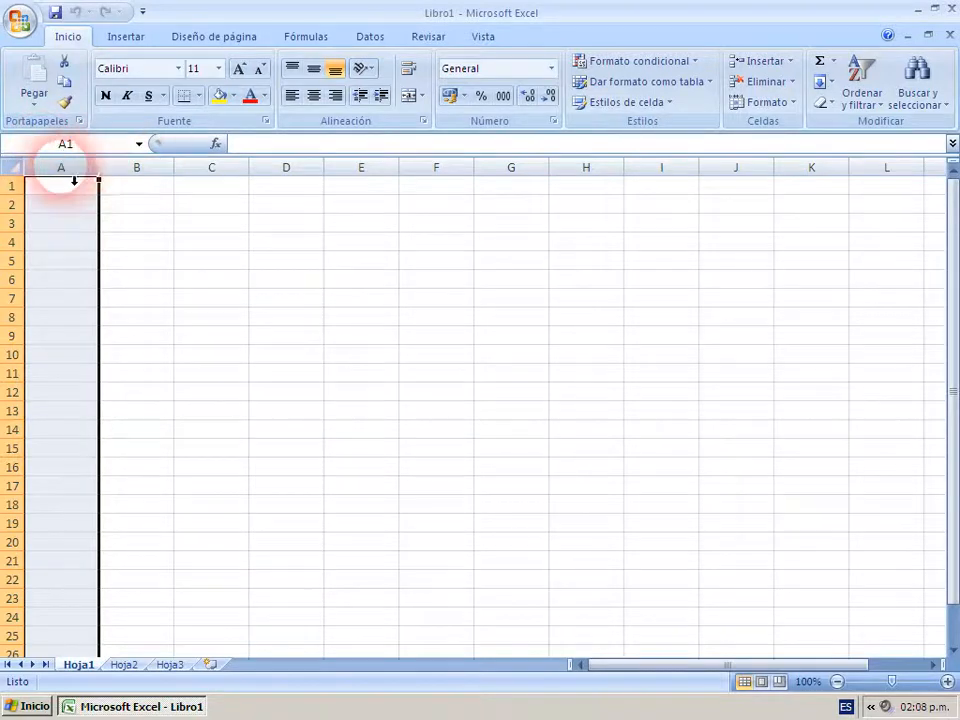
{"action": "left_click", "coordinate": [142, 177]}
{"action": "left_click_drag", "start_coordinate": [142, 177], "coordinate": [283, 176]}
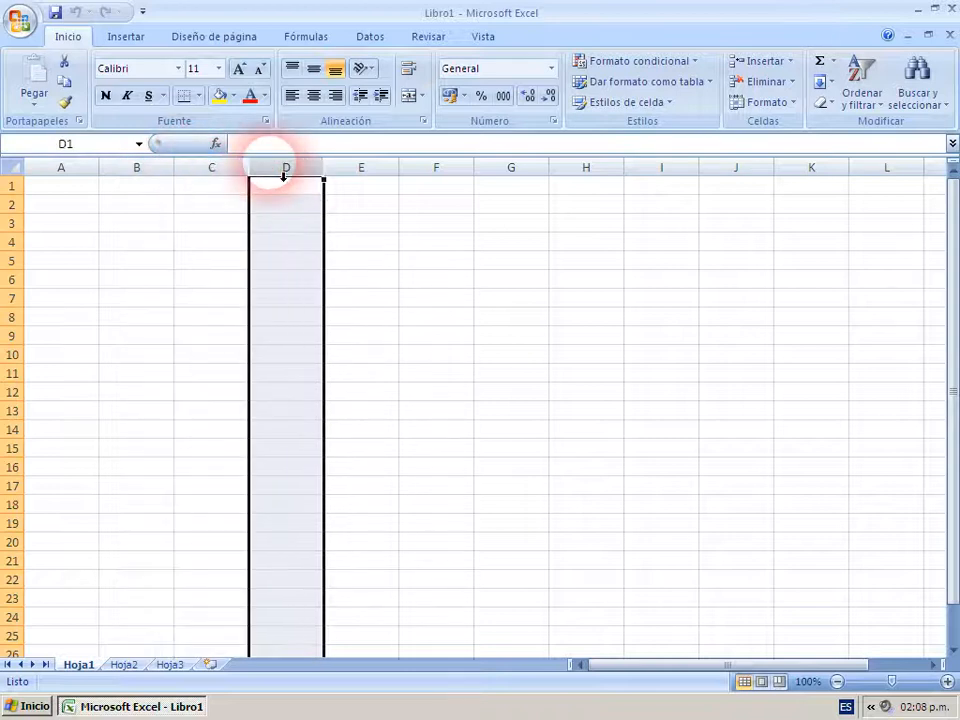
{"action": "left_click", "coordinate": [68, 203]}
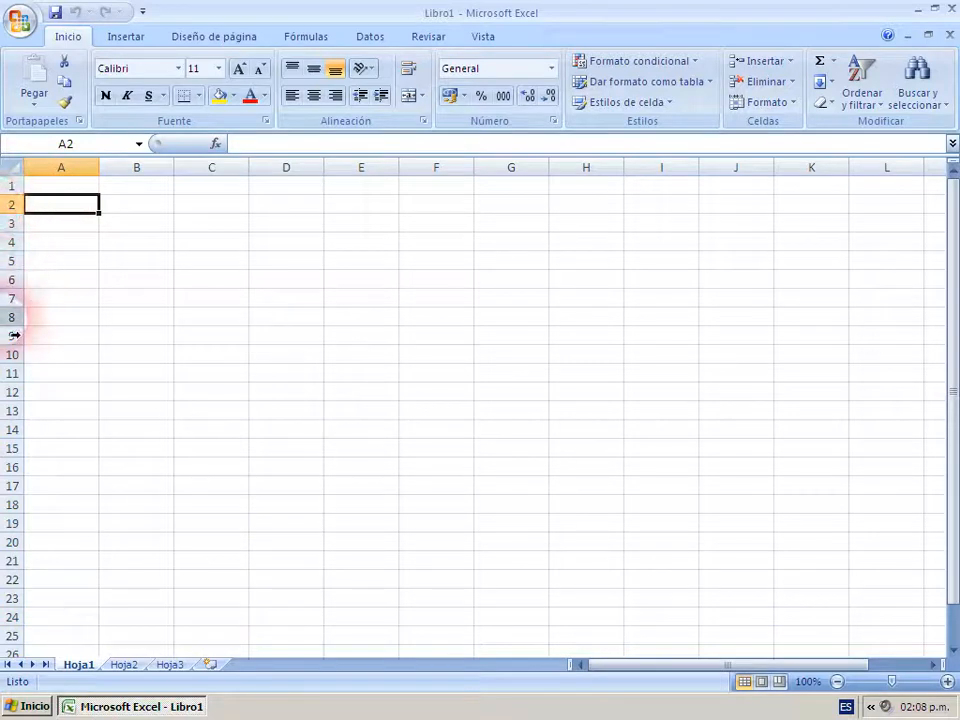
Select whole rows 5, 7 and 1 one after another to examine the sheet's rows.
{"action": "left_click", "coordinate": [13, 261]}
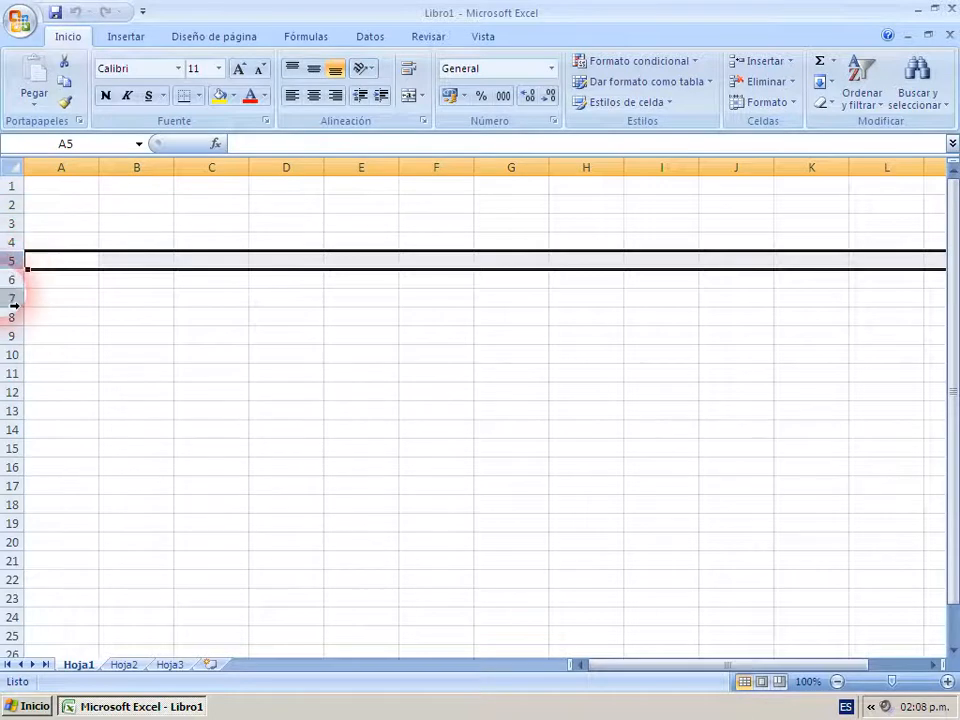
{"action": "left_click", "coordinate": [13, 298]}
{"action": "left_click_drag", "start_coordinate": [12, 187], "coordinate": [15, 198]}
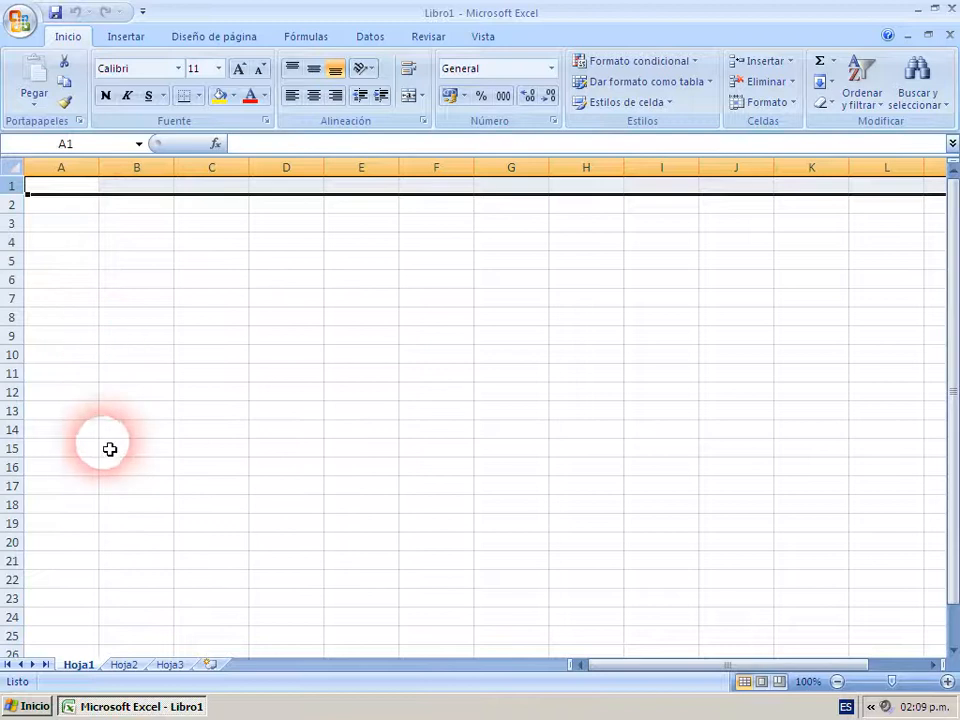
Select single cells such as A1, B3, C1, D6, F7 and G3 to examine how each cell reference combines column and row.
{"action": "left_click", "coordinate": [69, 183]}
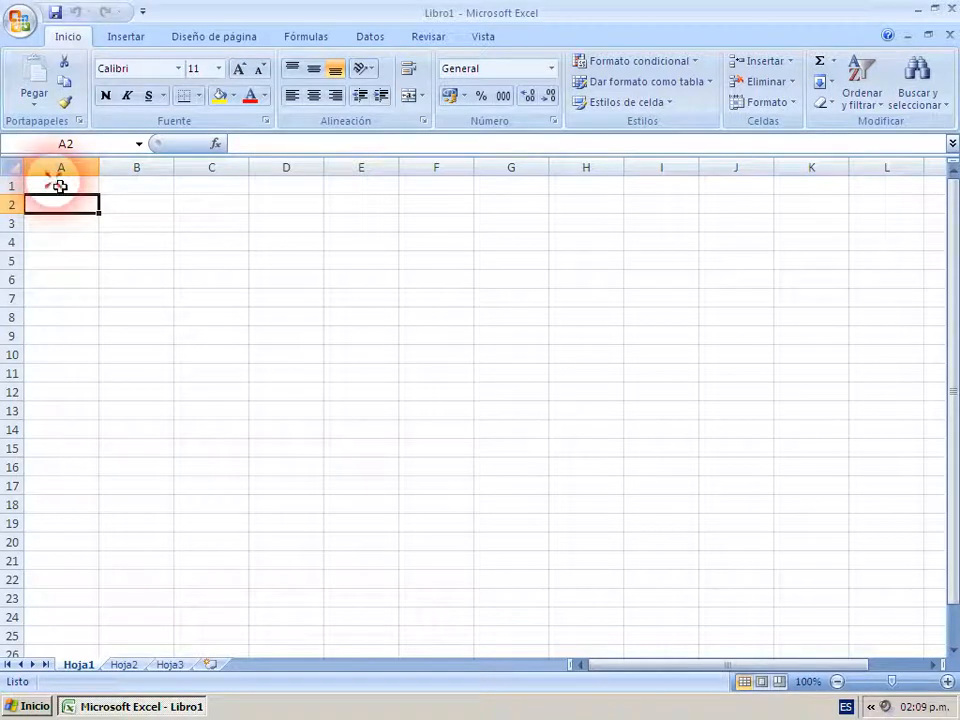
{"action": "left_click", "coordinate": [60, 187]}
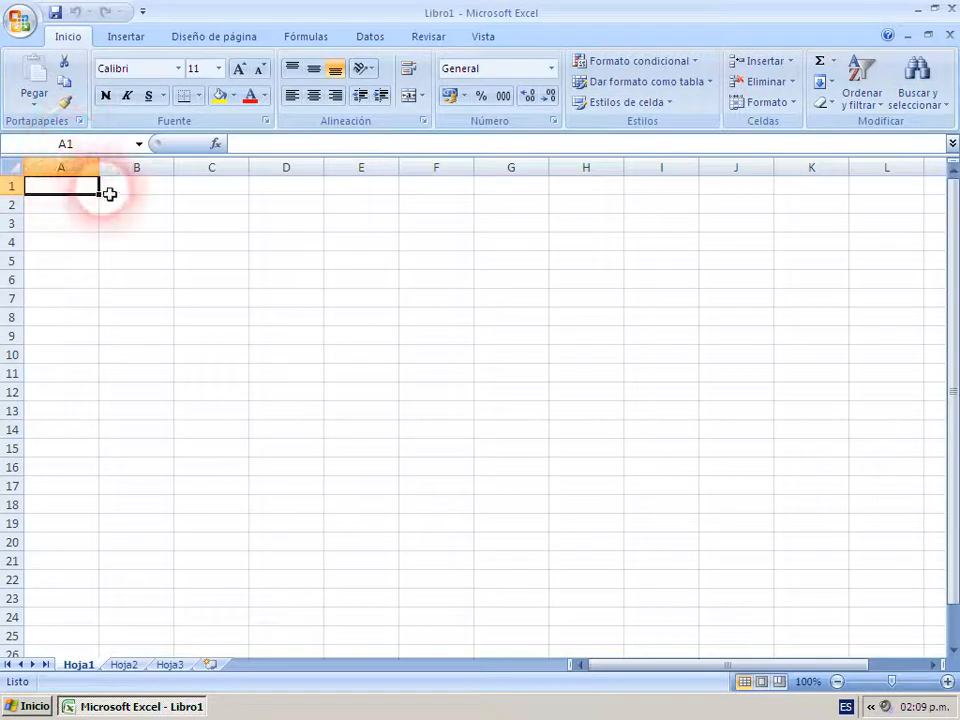
{"action": "left_click", "coordinate": [142, 219]}
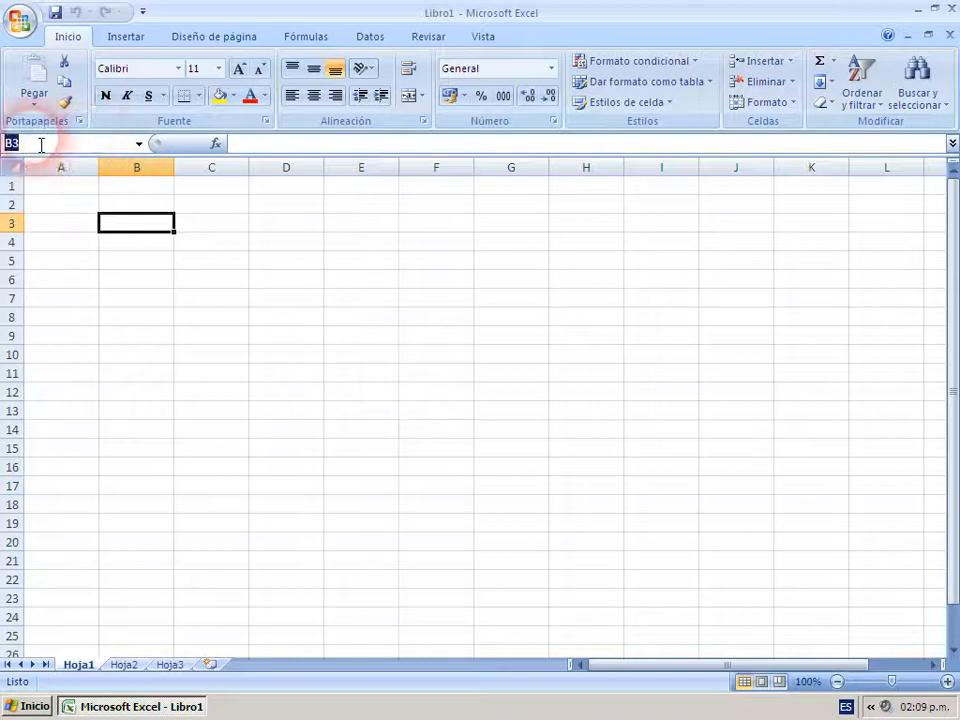
{"action": "left_click", "coordinate": [116, 220]}
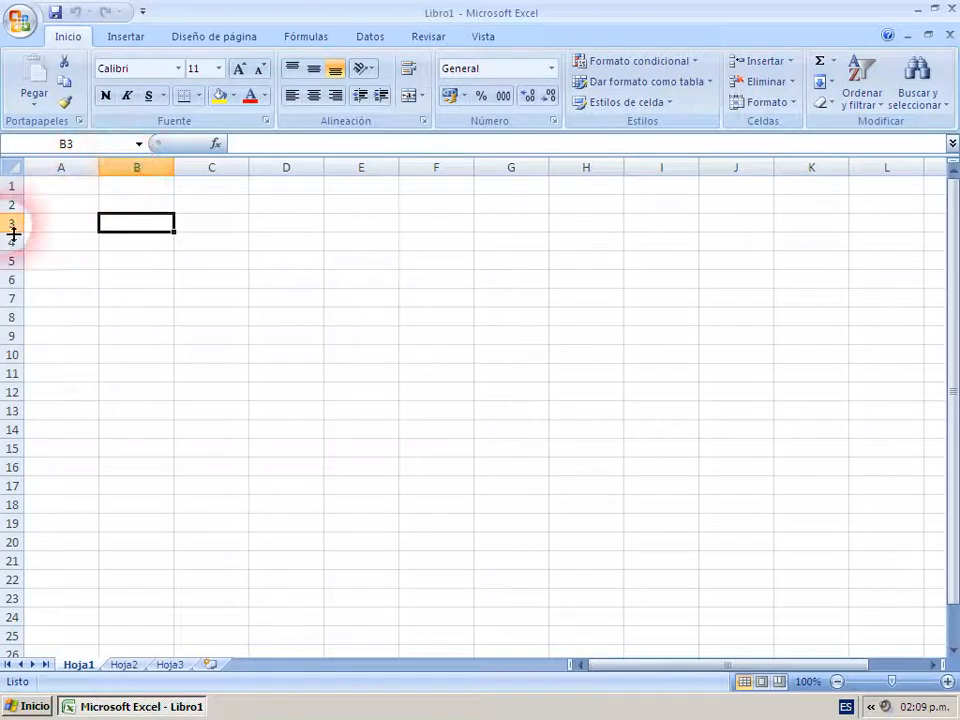
{"action": "left_click", "coordinate": [73, 190]}
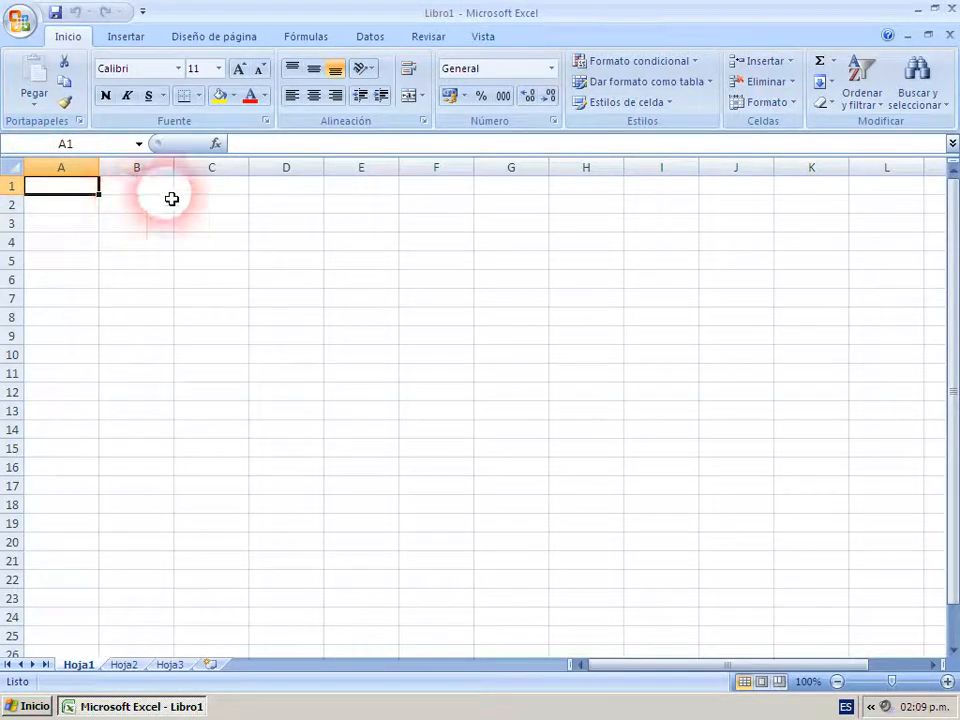
{"action": "left_click", "coordinate": [200, 187]}
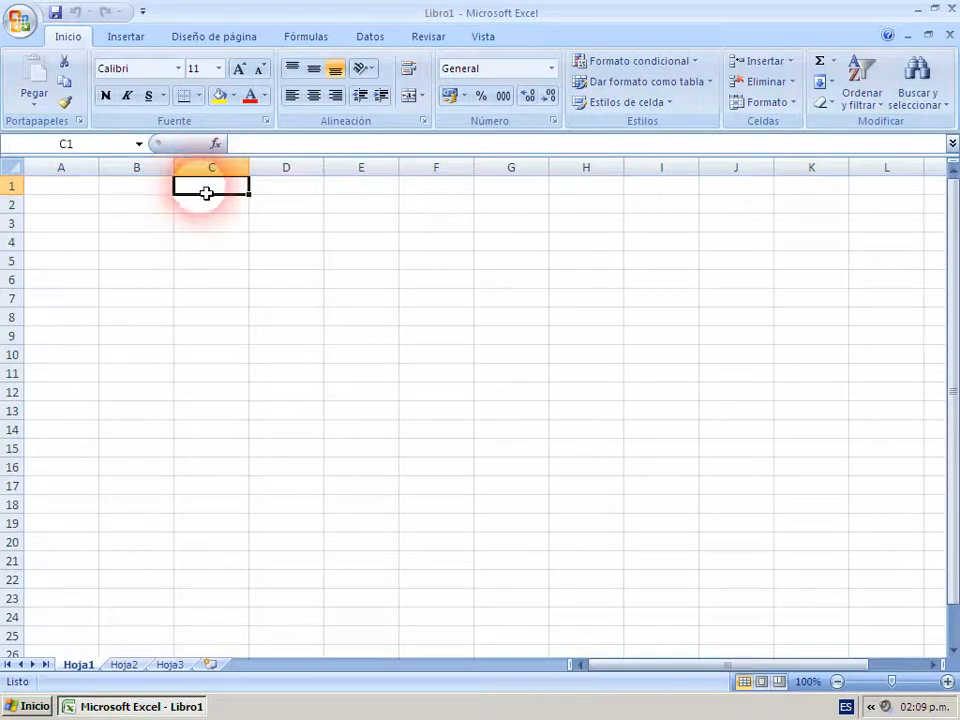
{"action": "left_click", "coordinate": [269, 277]}
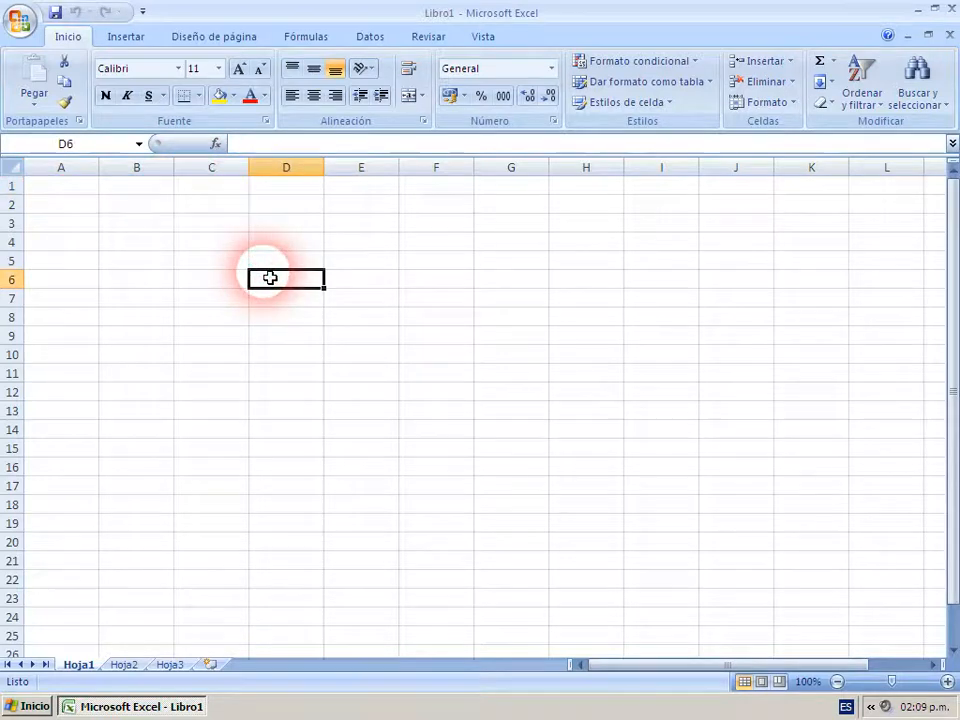
{"action": "left_click", "coordinate": [468, 294]}
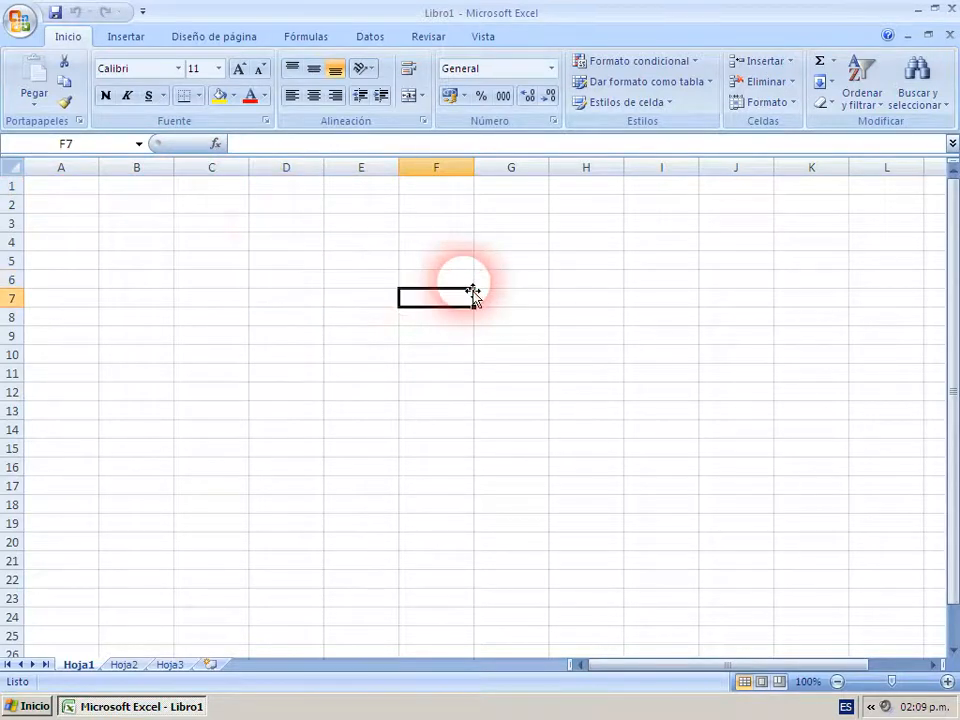
{"action": "left_click", "coordinate": [495, 221]}
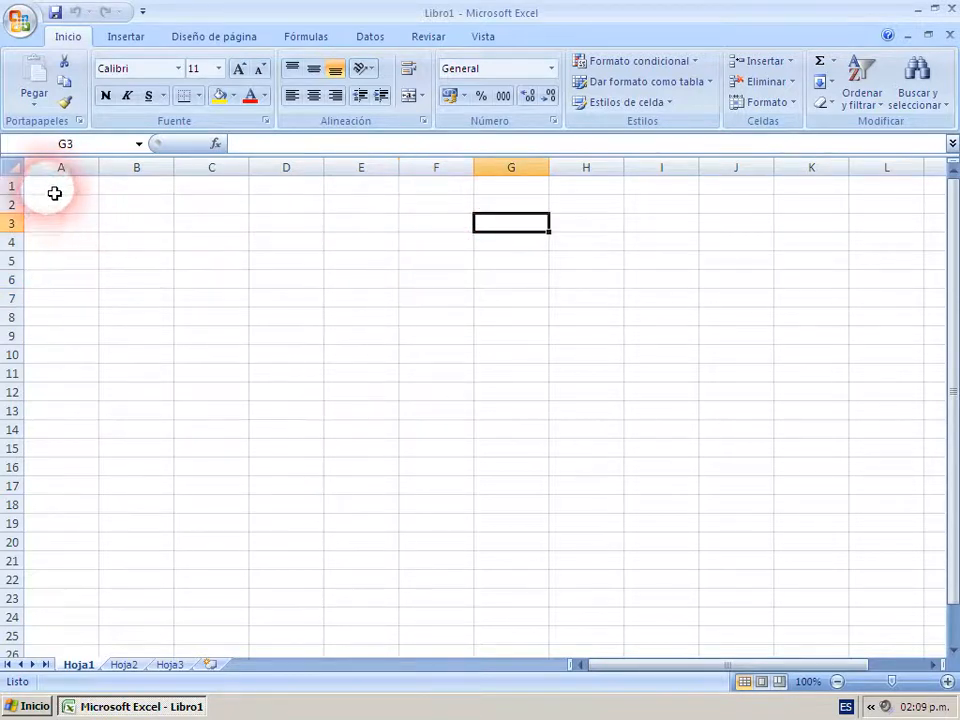
Enter the number 2 in cell A1 and again in cell A2.
{"action": "left_click", "coordinate": [54, 188]}
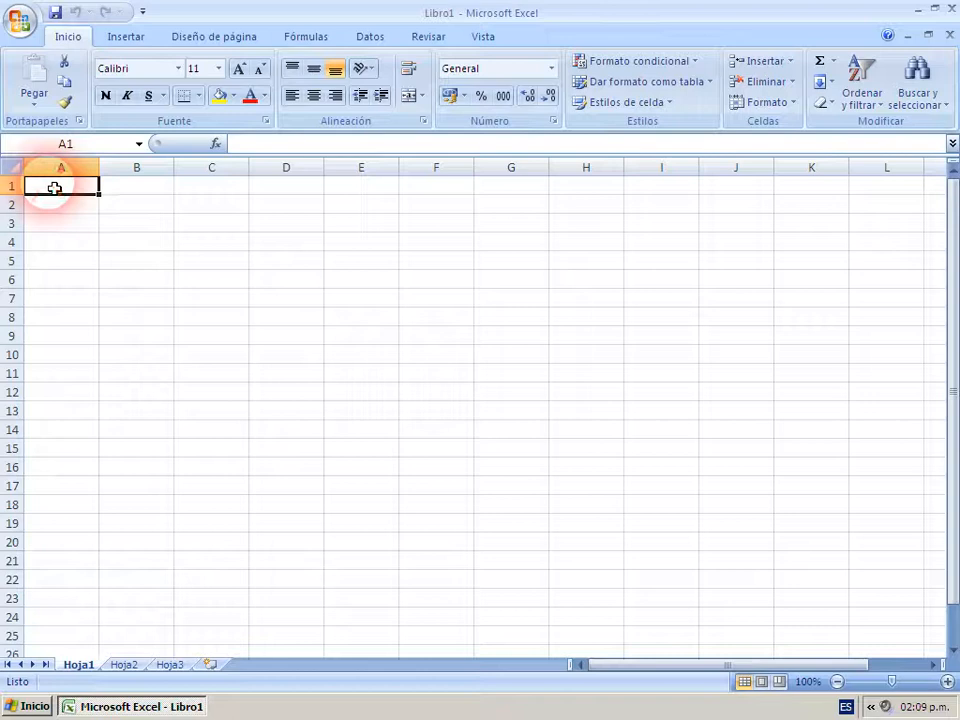
{"action": "type", "text": "2"}
{"action": "key", "text": "Return"}
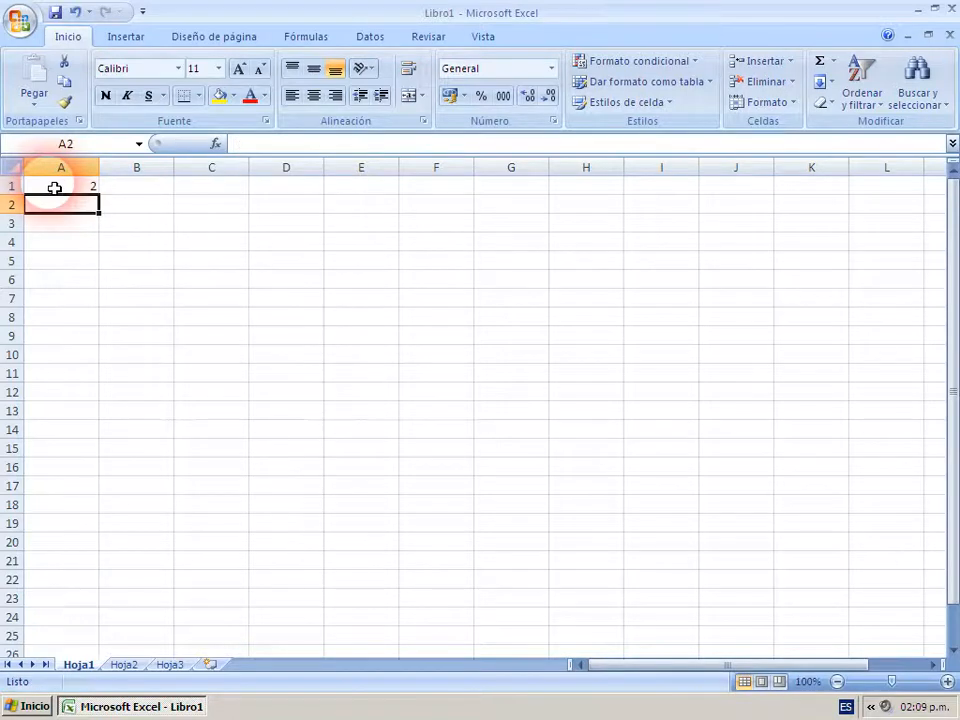
{"action": "type", "text": "2"}
{"action": "key", "text": "Return"}
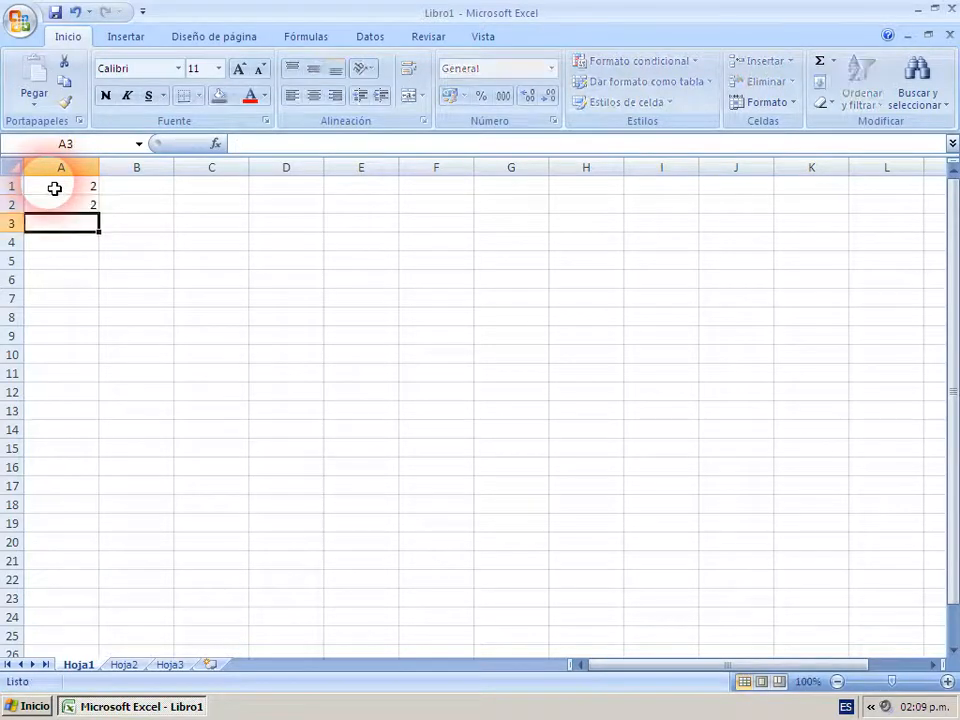
Enter 4 in cell A3 as a manually typed sum of the two cells above it.
{"action": "left_click", "coordinate": [84, 203]}
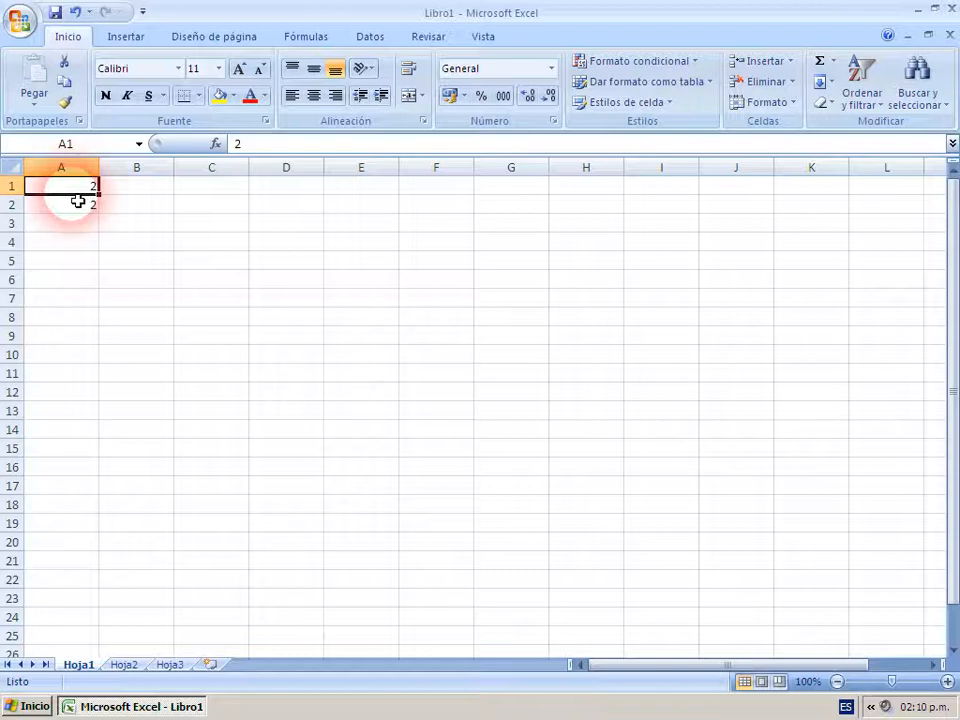
{"action": "left_click", "coordinate": [78, 201]}
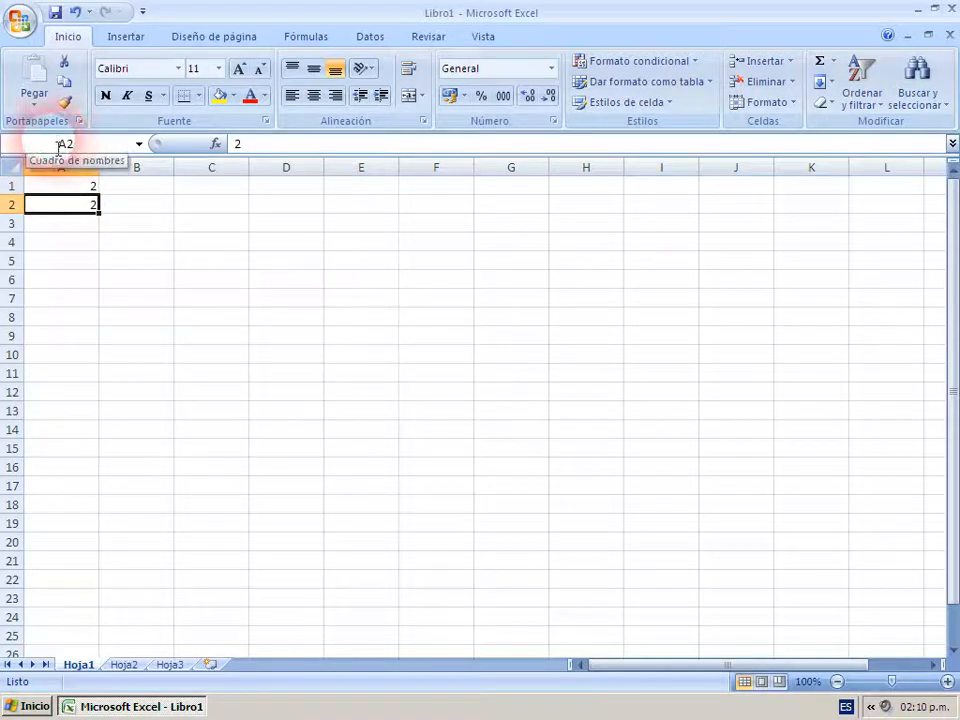
{"action": "left_click", "coordinate": [74, 198]}
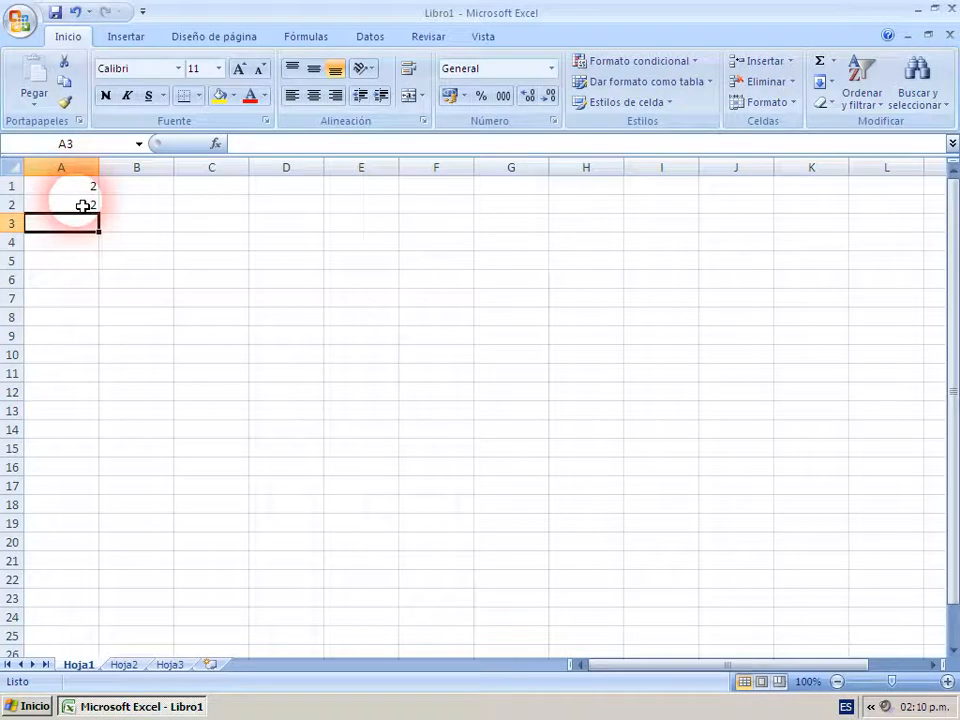
{"action": "type", "text": "4"}
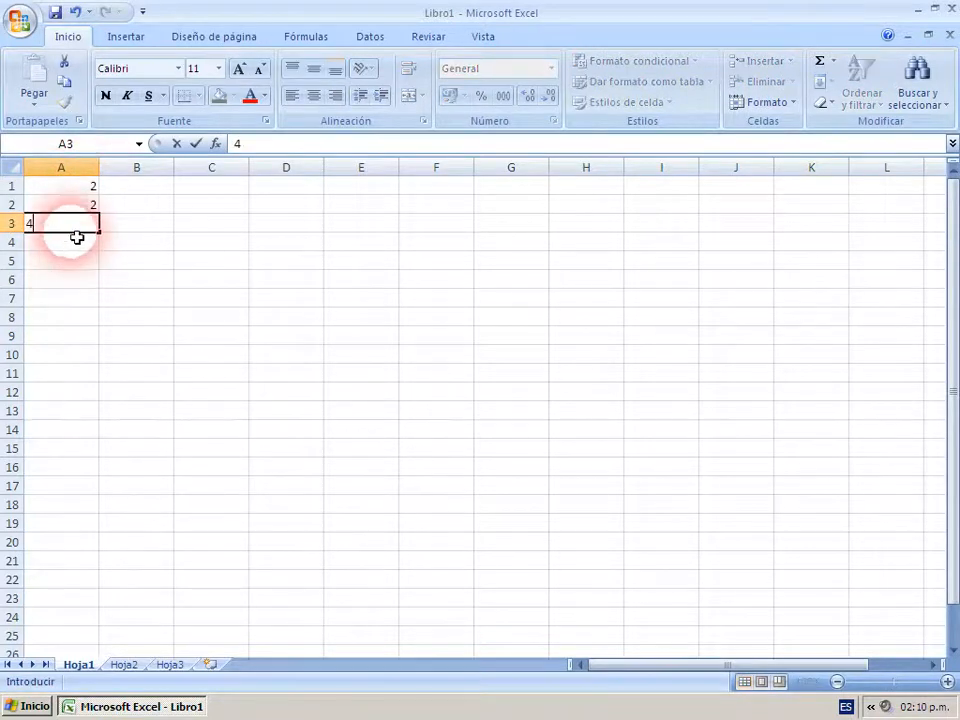
{"action": "left_click", "coordinate": [70, 256]}
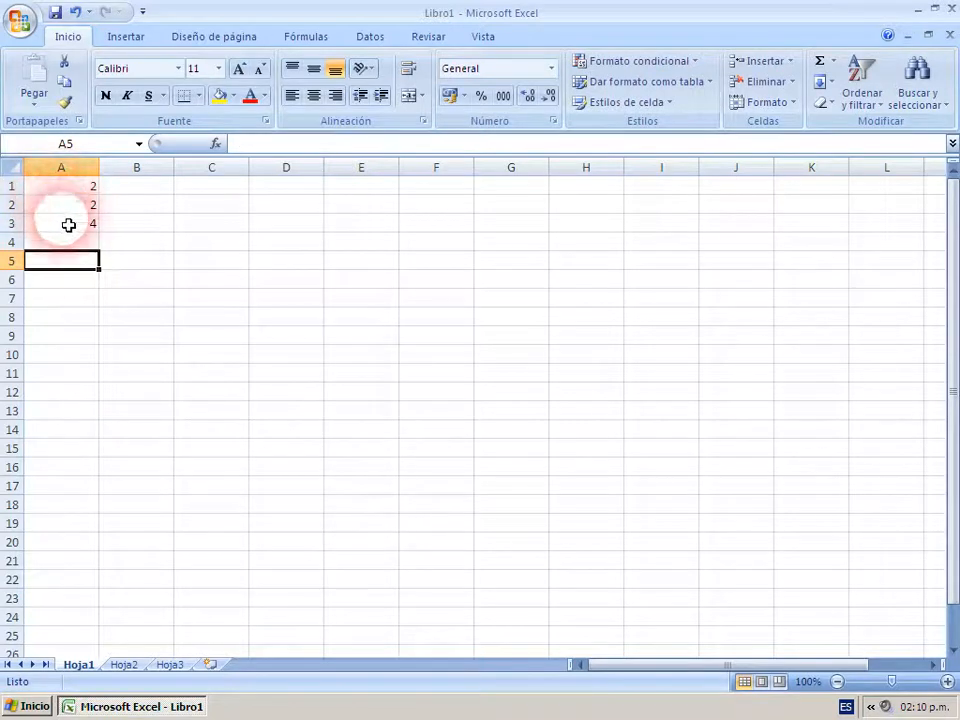
Set cell A1 to 5 and overwrite the manually typed sum in A3 with 7.
{"action": "left_click", "coordinate": [68, 220]}
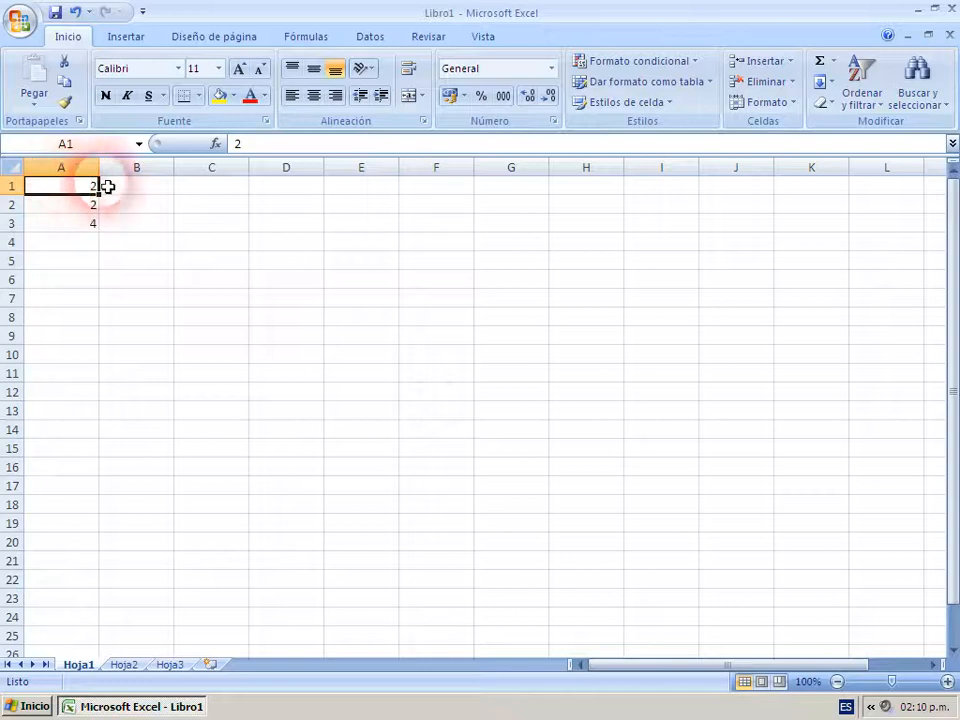
{"action": "left_click", "coordinate": [68, 221]}
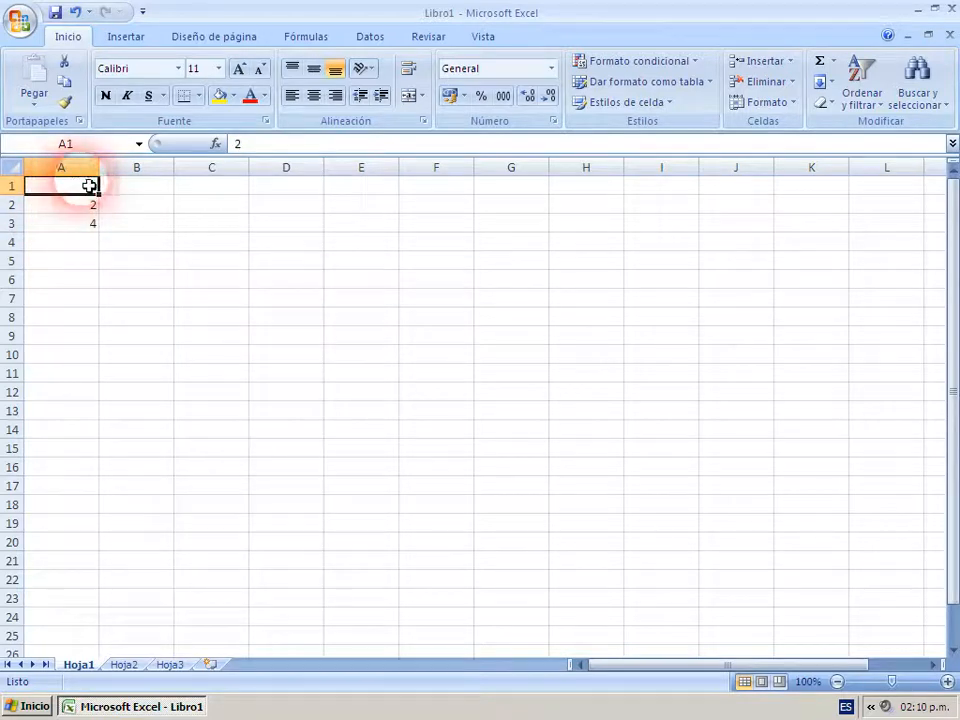
{"action": "type", "text": "5"}
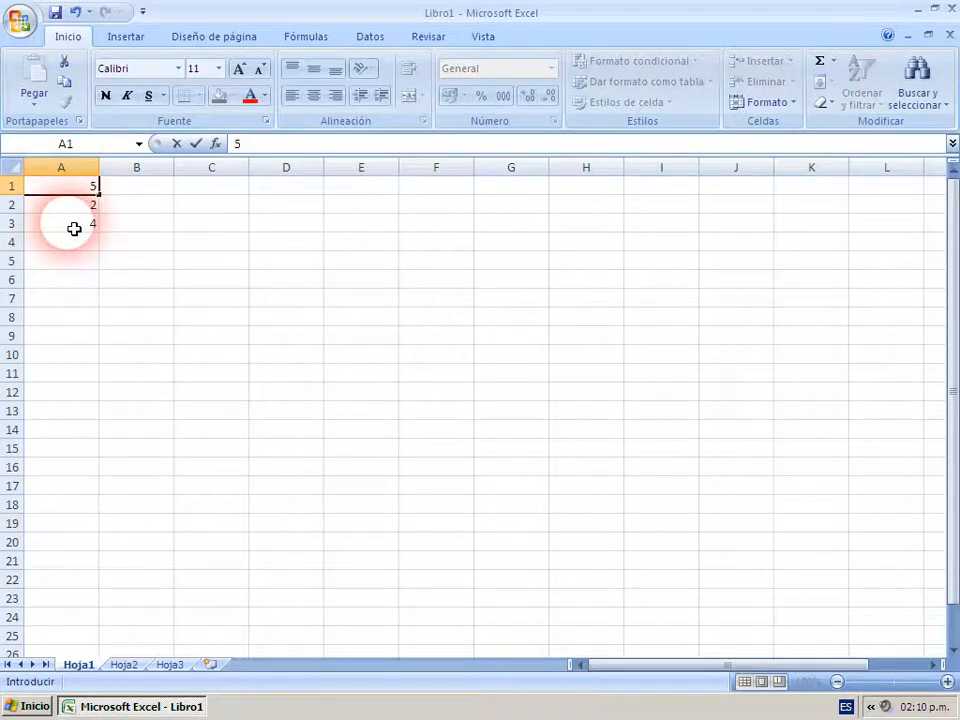
{"action": "key", "text": "Return"}
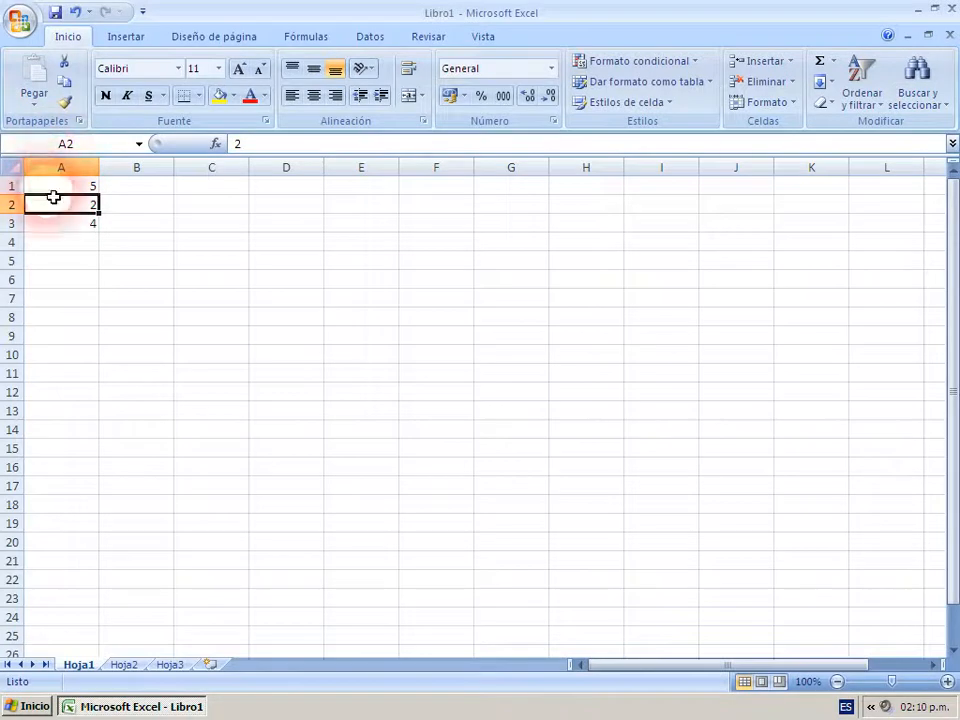
{"action": "left_click", "coordinate": [73, 221]}
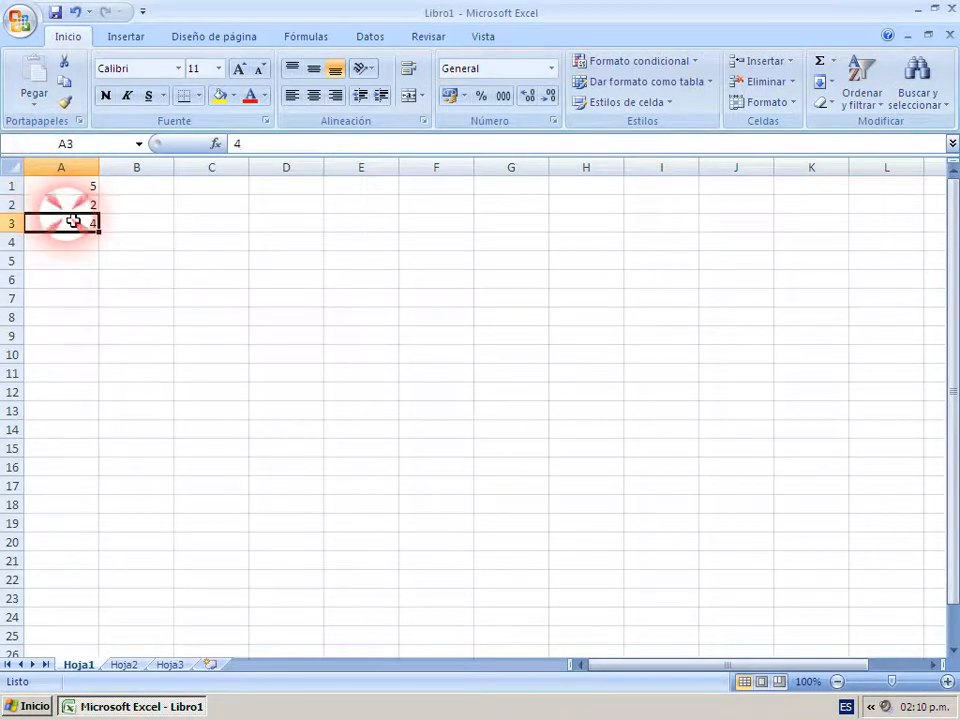
{"action": "type", "text": "7"}
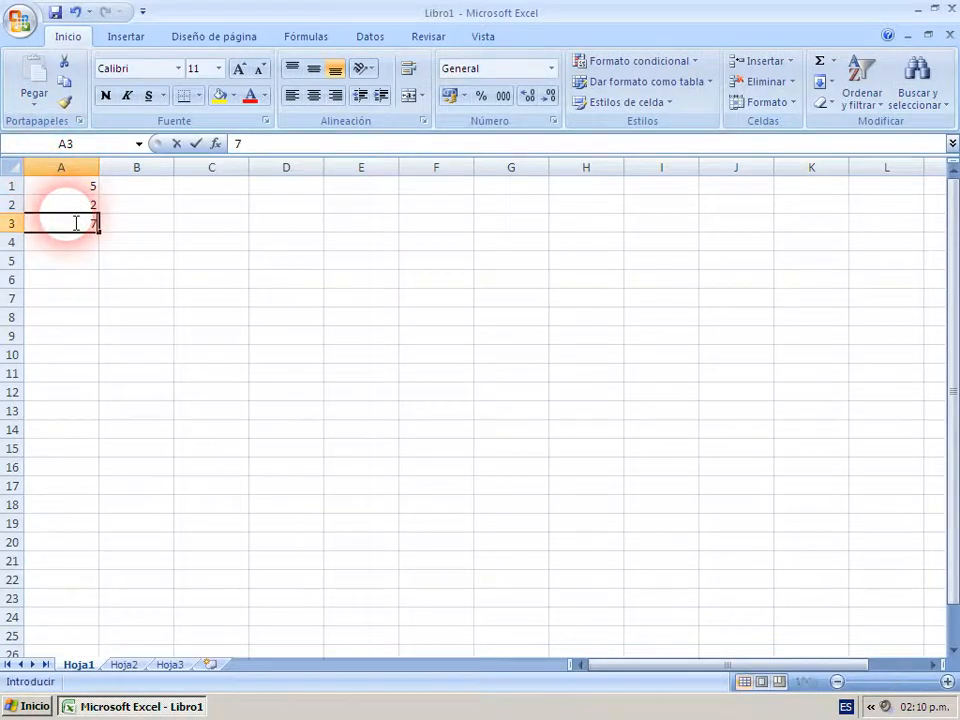
{"action": "key", "text": "Return"}
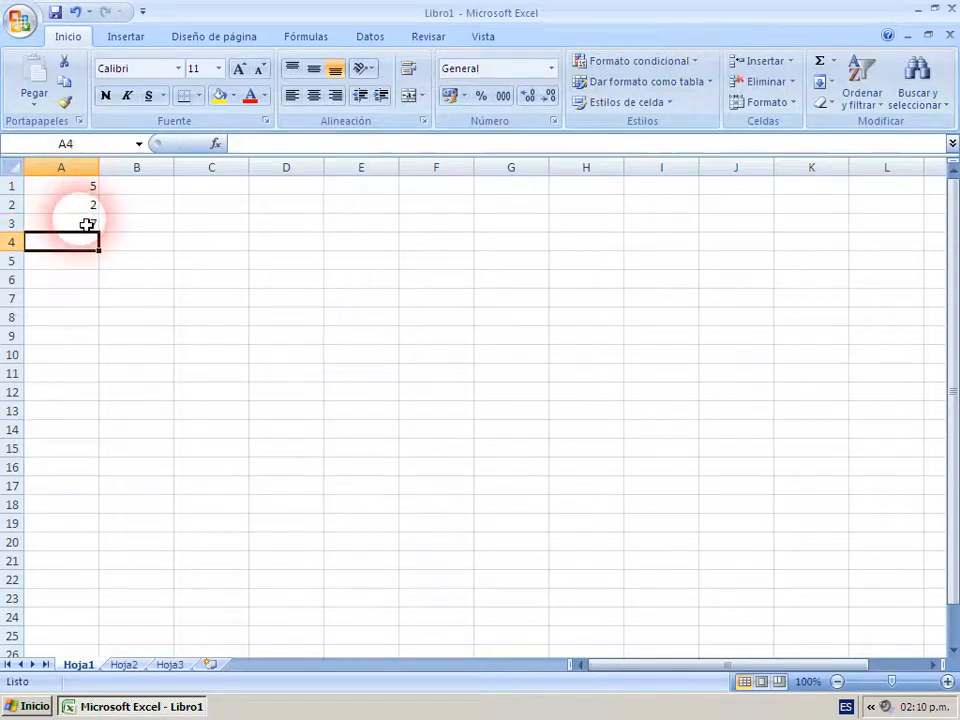
Enter 5 in cell C1 and 2 in cell C2.
{"action": "left_click", "coordinate": [217, 187]}
{"action": "type", "text": "5"}
{"action": "key", "text": "Return"}
{"action": "type", "text": "2"}
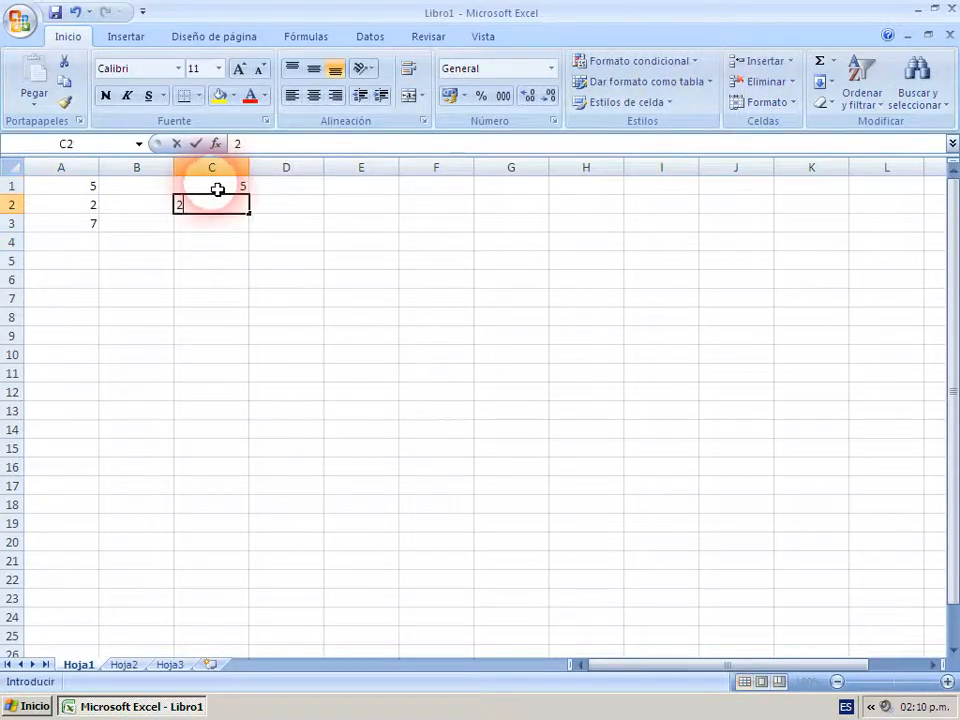
{"action": "key", "text": "Return"}
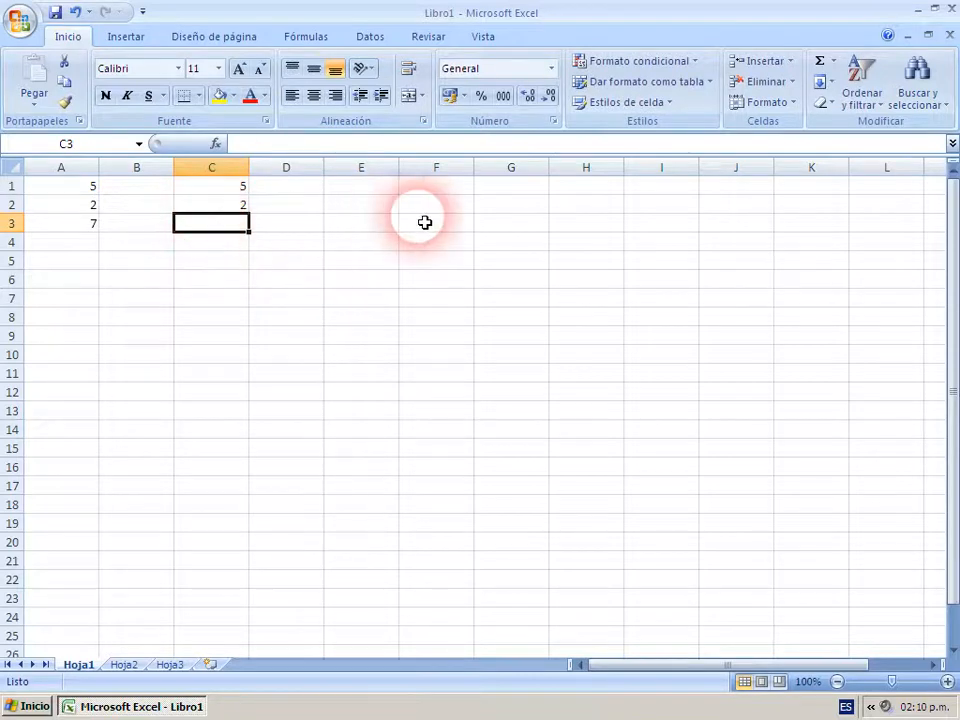
Enter the formula =(c1+c2) in cell C3 to add the two cells above it.
{"action": "type", "text": "=("}
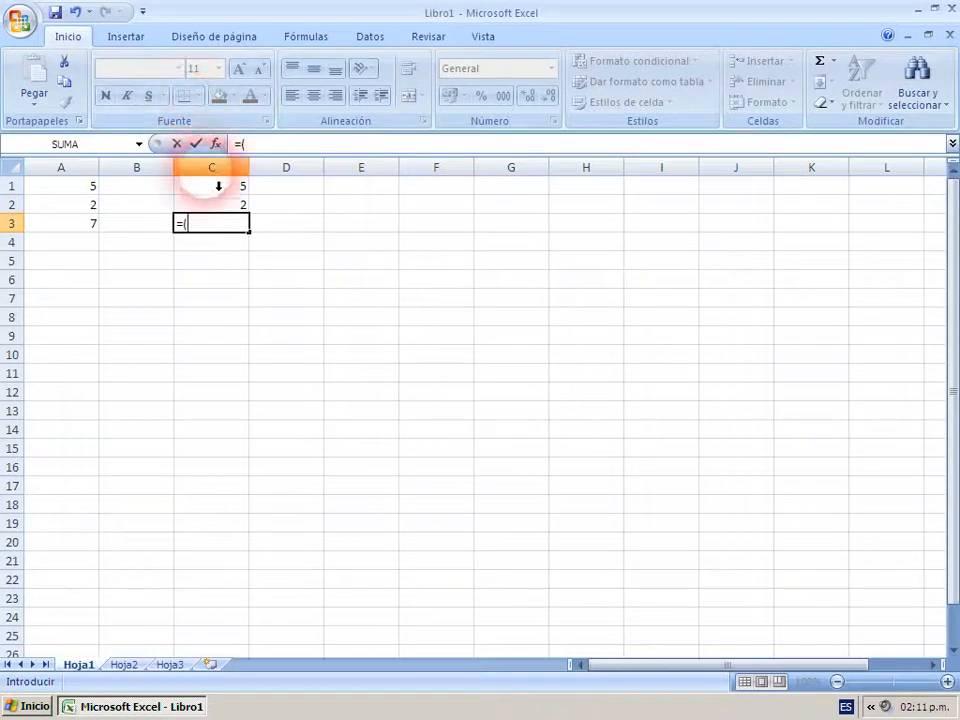
{"action": "type", "text": "c1"}
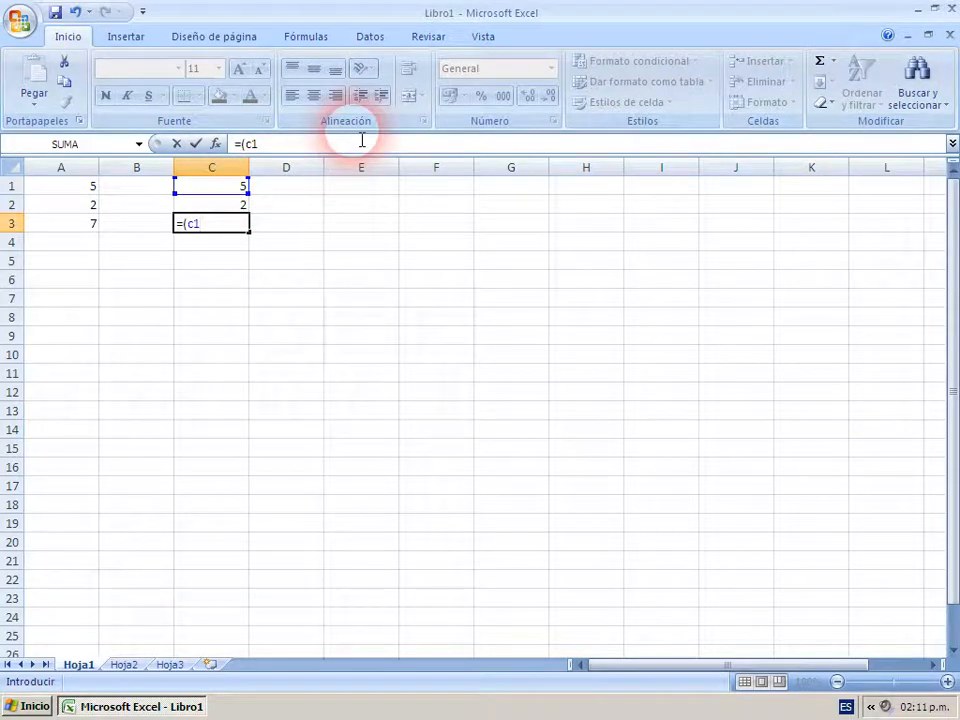
{"action": "type", "text": "+c"}
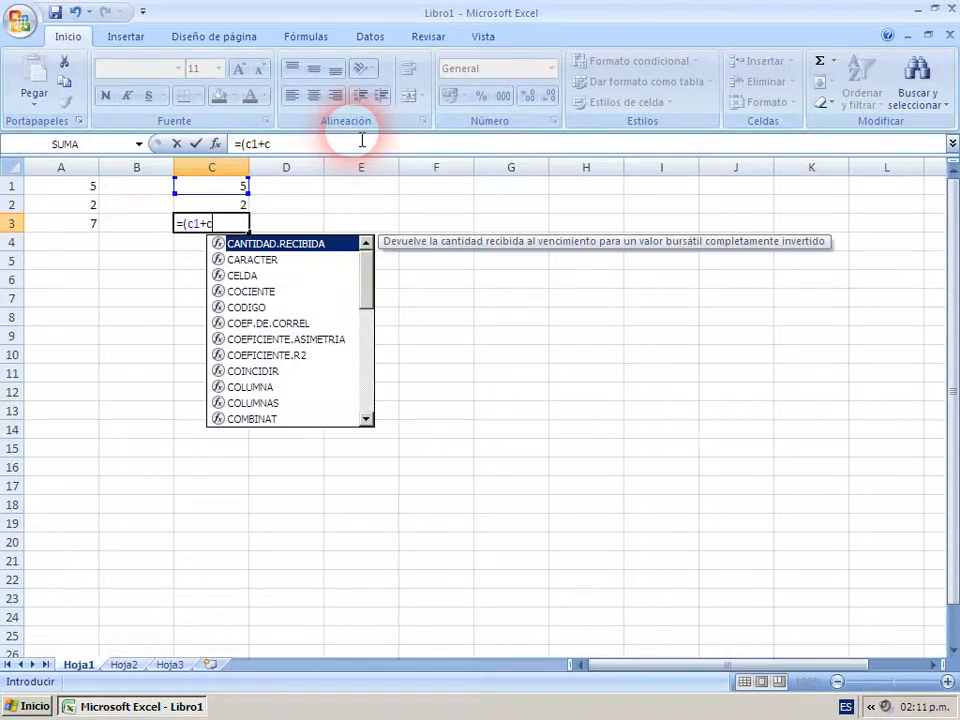
{"action": "type", "text": "2"}
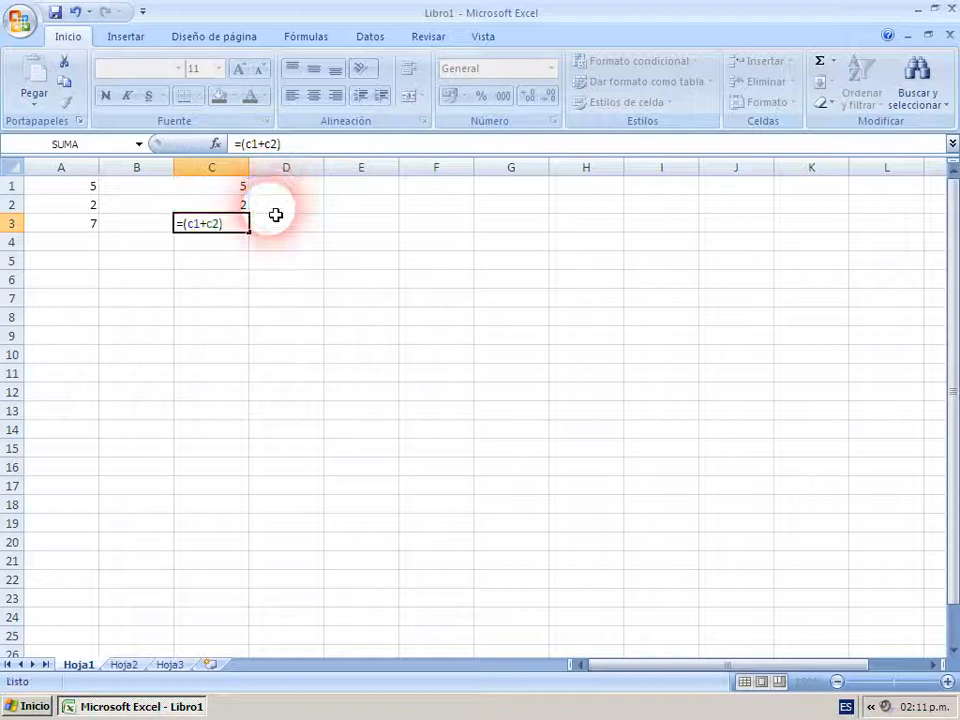
Commit the addition formula in cell C3 and set cell A1 to 78.
{"action": "key", "text": "Return"}
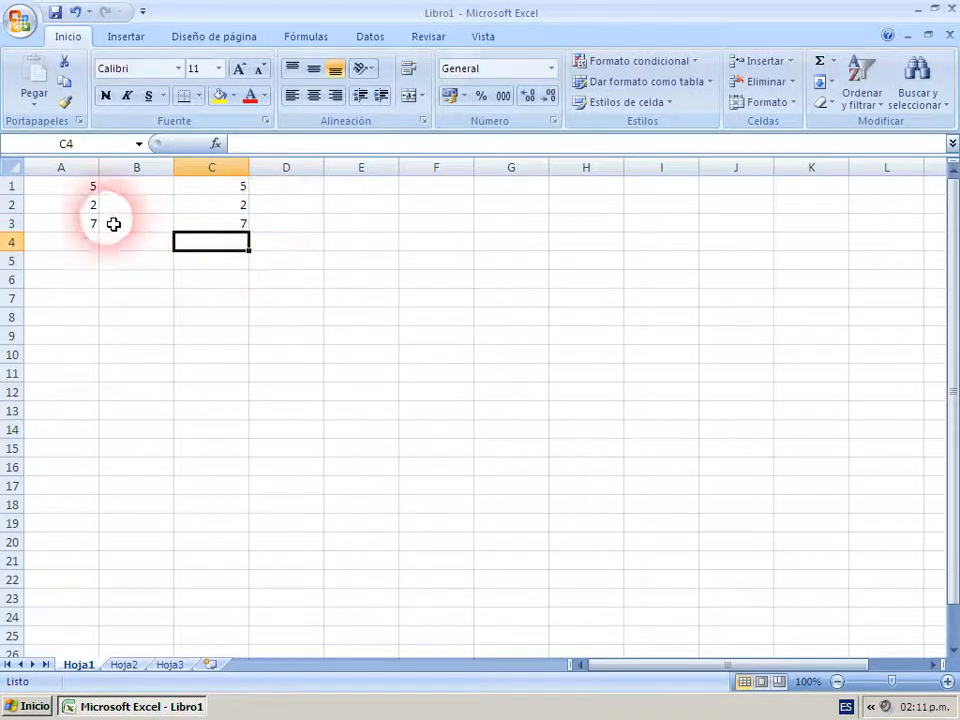
{"action": "left_click", "coordinate": [75, 184]}
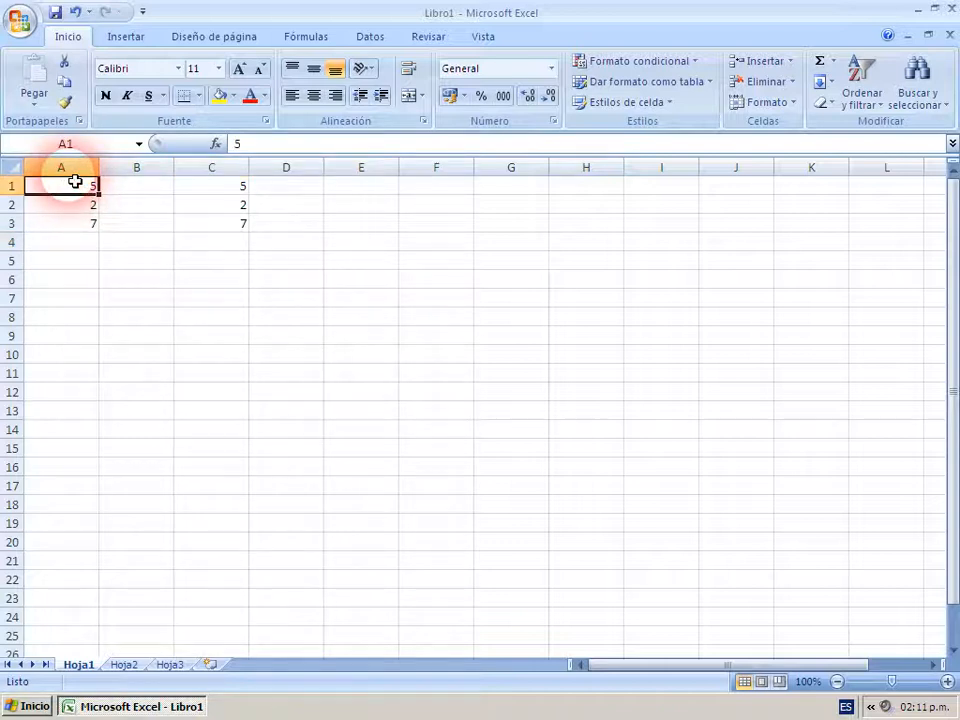
{"action": "type", "text": "78"}
{"action": "key", "text": "Return"}
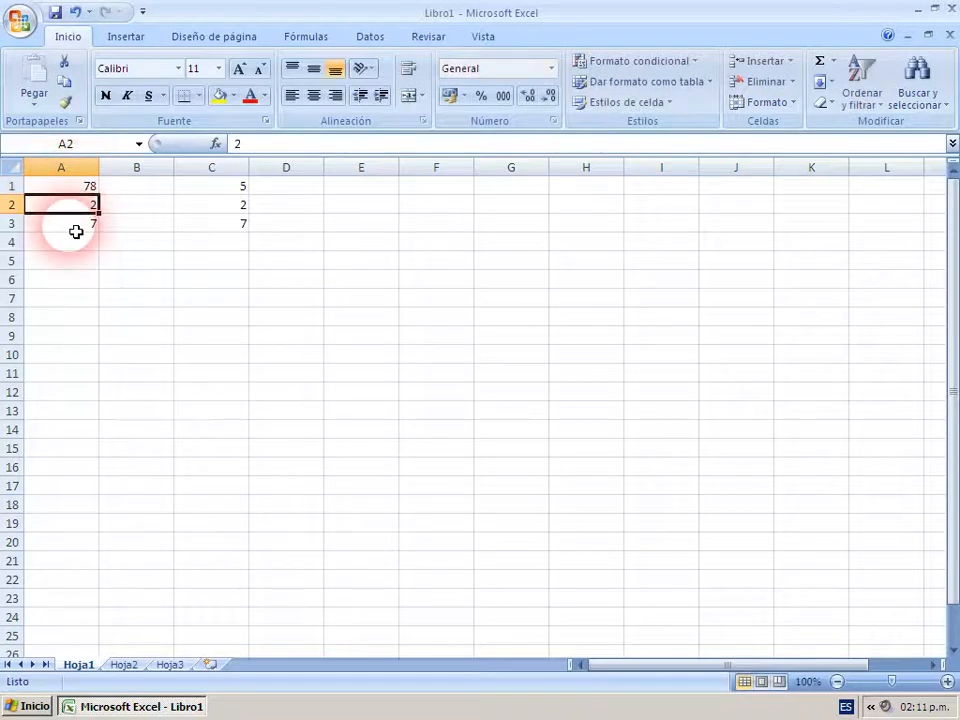
Set cell C1 to 78 and overwrite the manually typed sum in A3 with 80.
{"action": "left_click", "coordinate": [75, 222]}
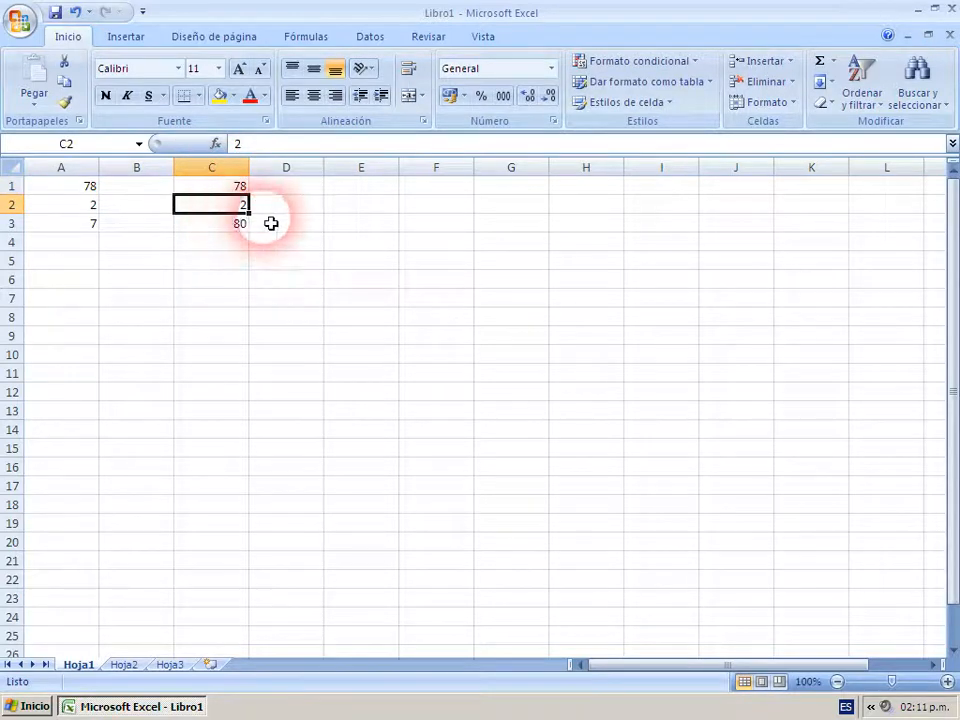
{"action": "left_click", "coordinate": [64, 221]}
{"action": "left_click", "coordinate": [203, 220]}
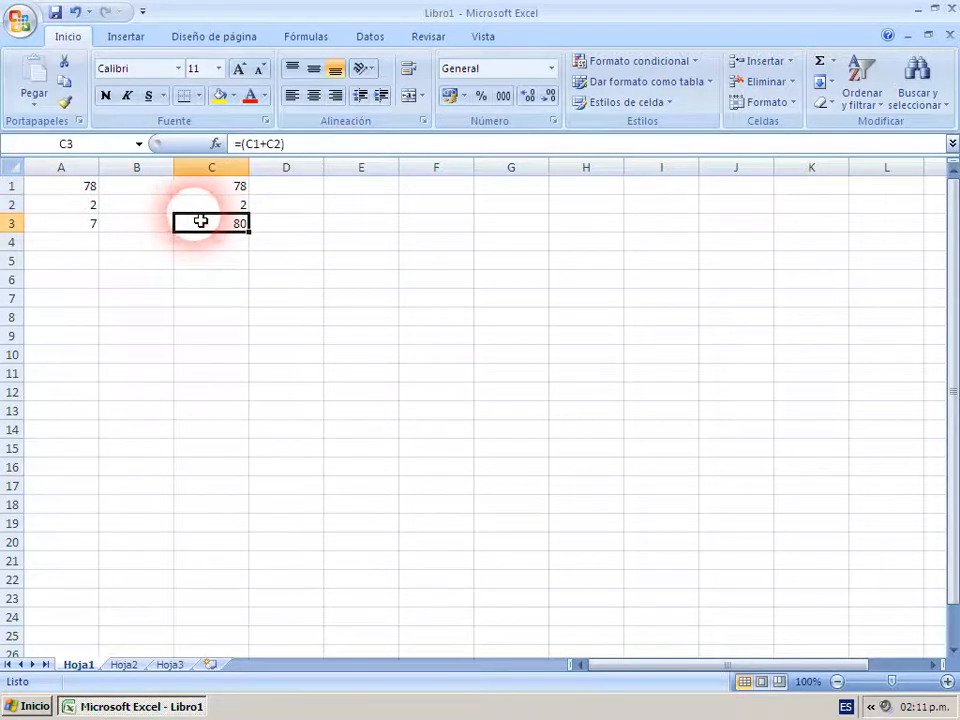
{"action": "left_click", "coordinate": [71, 221]}
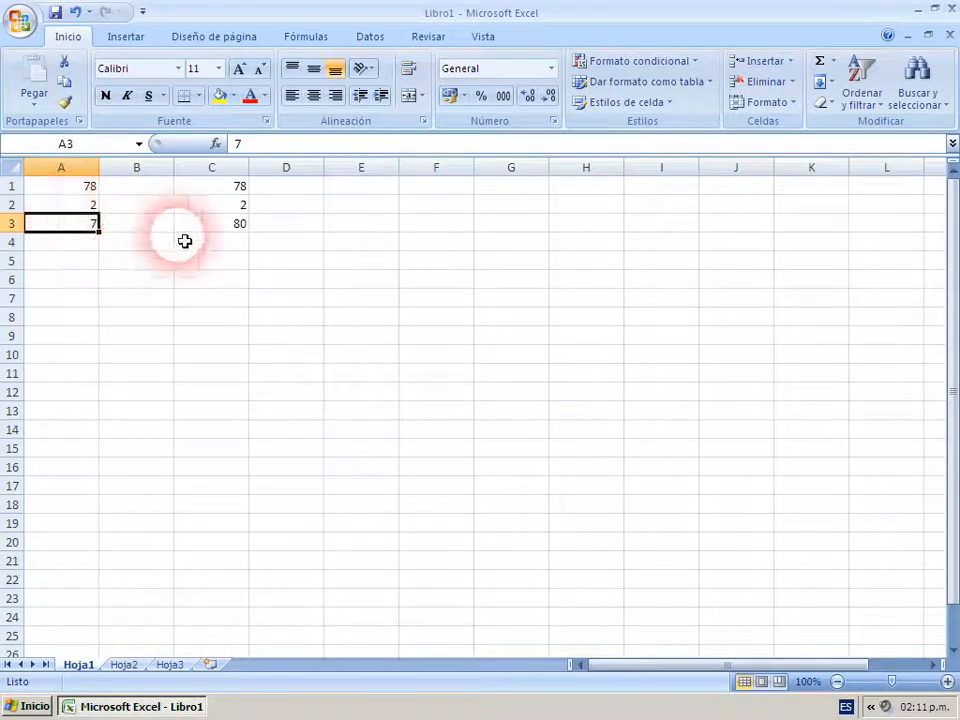
{"action": "type", "text": "80"}
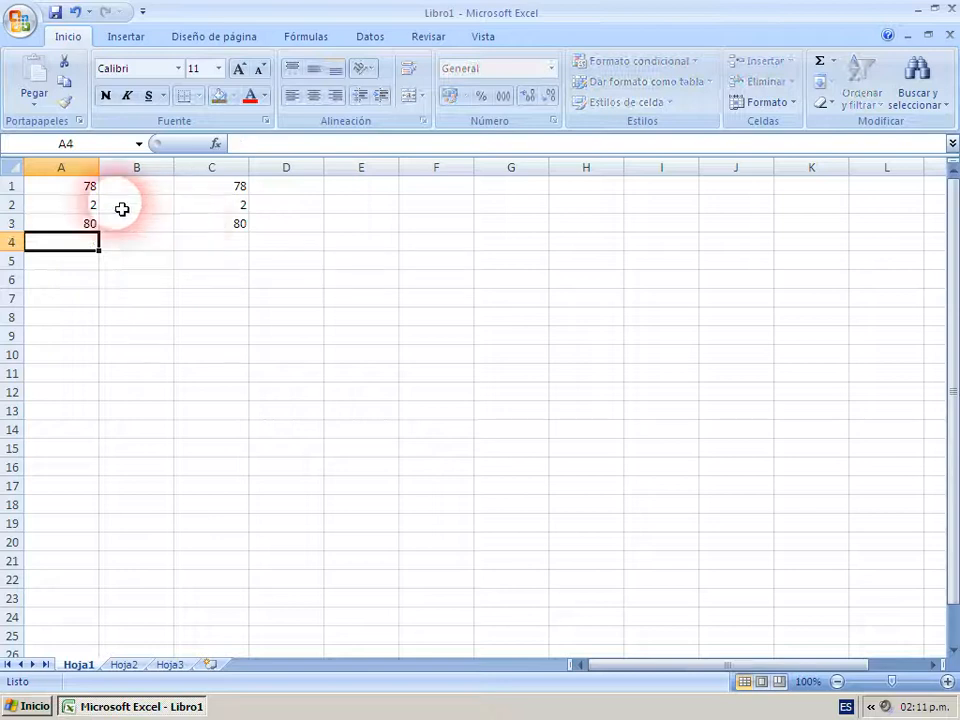
Set cell A1 to 4586 and cell A2 to 8756.
{"action": "left_click", "coordinate": [61, 193]}
{"action": "type", "text": "4586"}
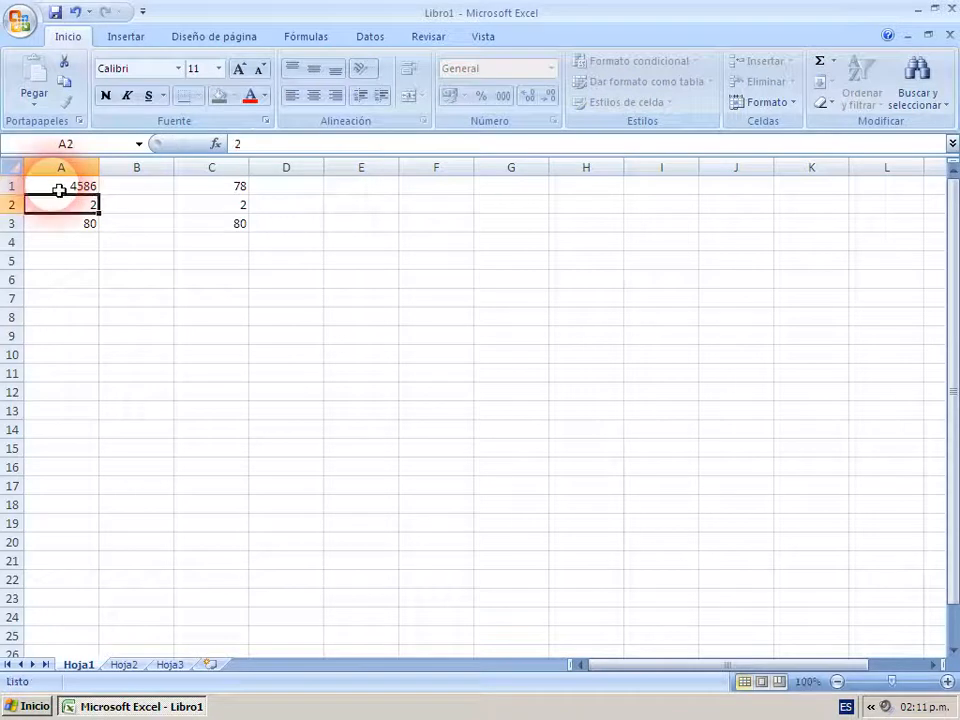
{"action": "type", "text": "87"}
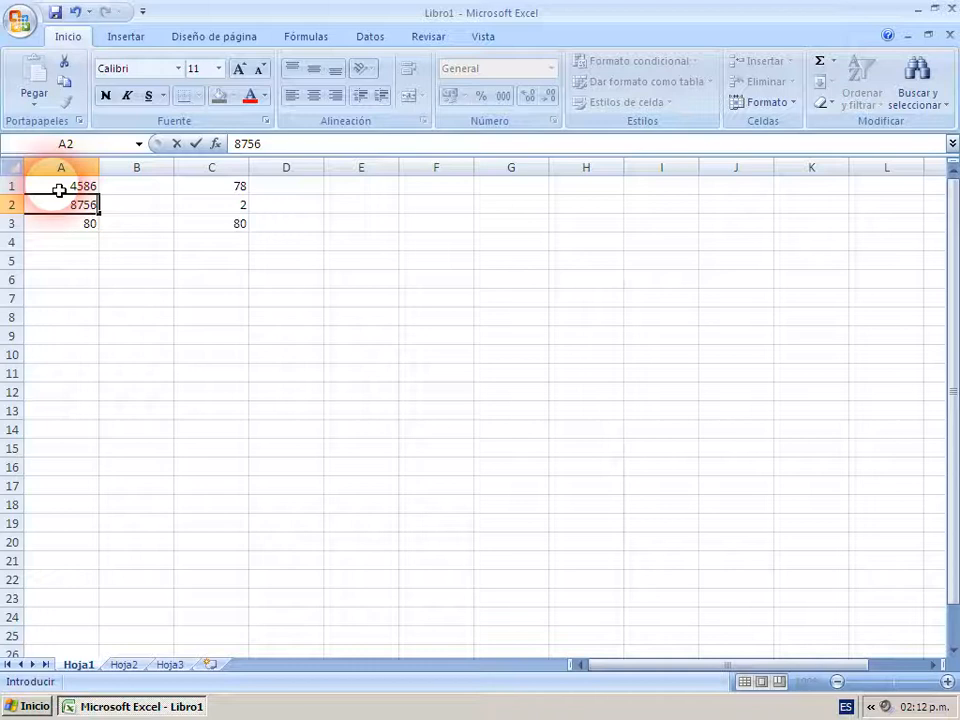
{"action": "type", "text": "56"}
{"action": "key", "text": "Return"}
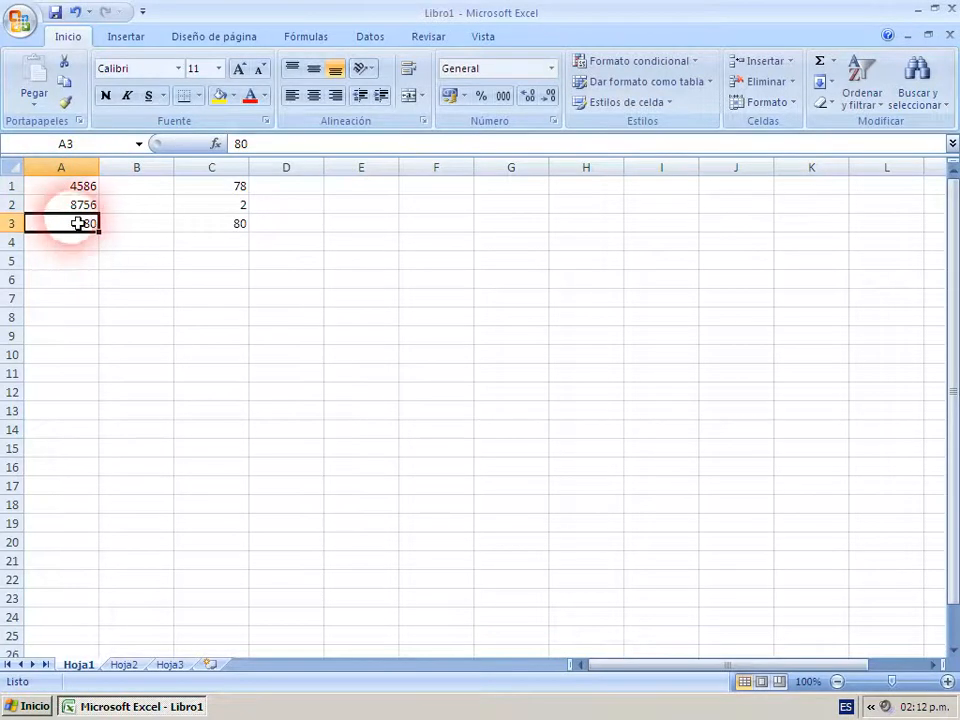
Set cell C1 to 4586 and cell C2 to 8756, matching the values in column A.
{"action": "left_click", "coordinate": [211, 186]}
{"action": "type", "text": "4"}
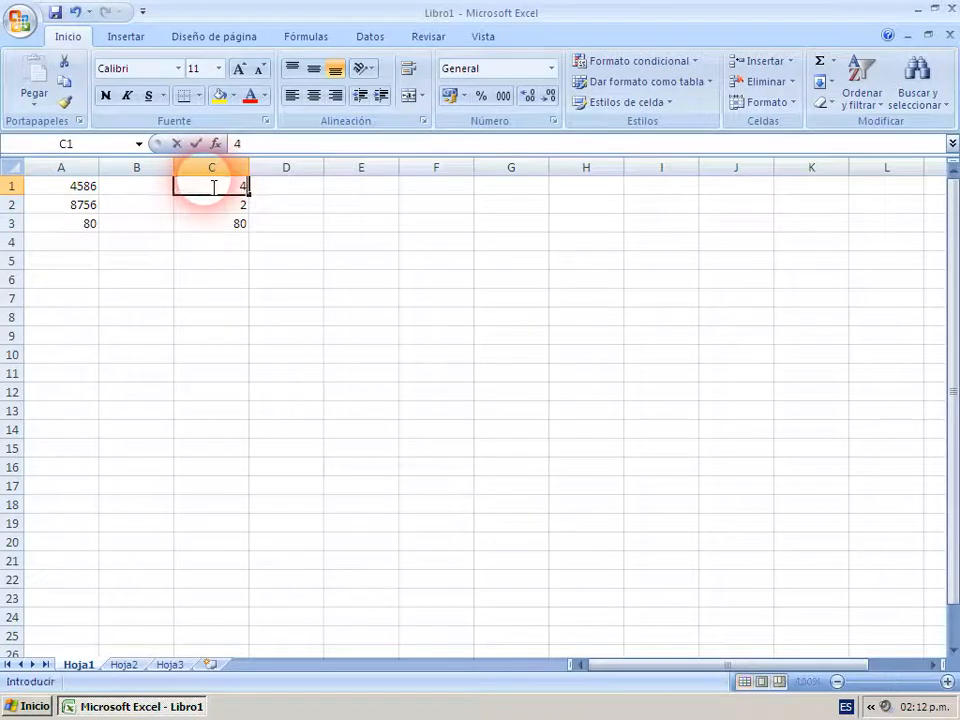
{"action": "type", "text": "586"}
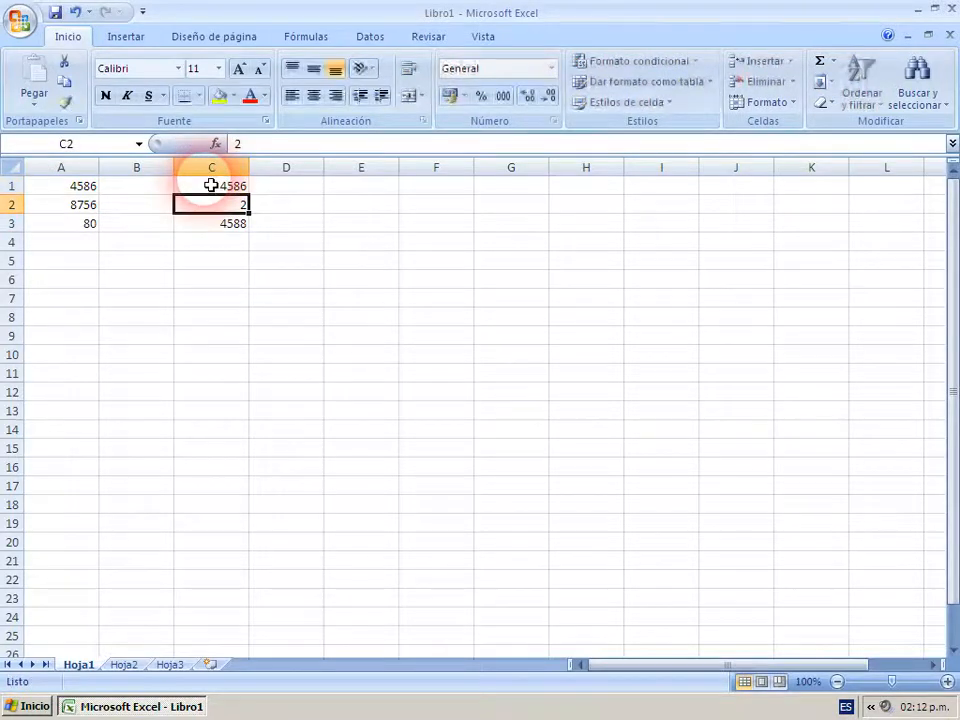
{"action": "type", "text": "875"}
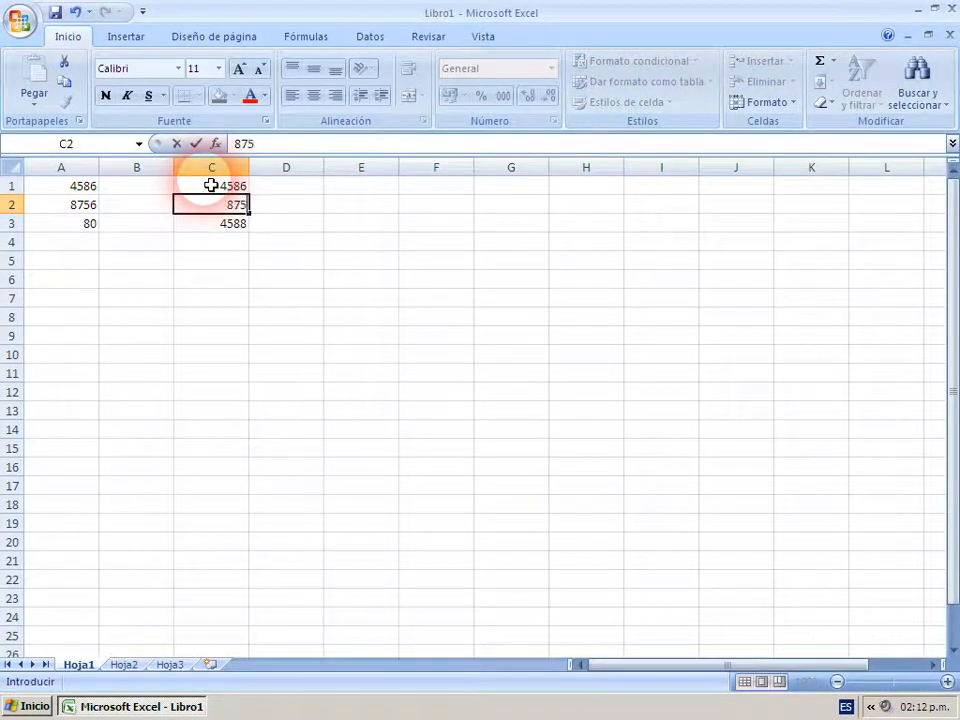
{"action": "type", "text": "6"}
{"action": "key", "text": "Return"}
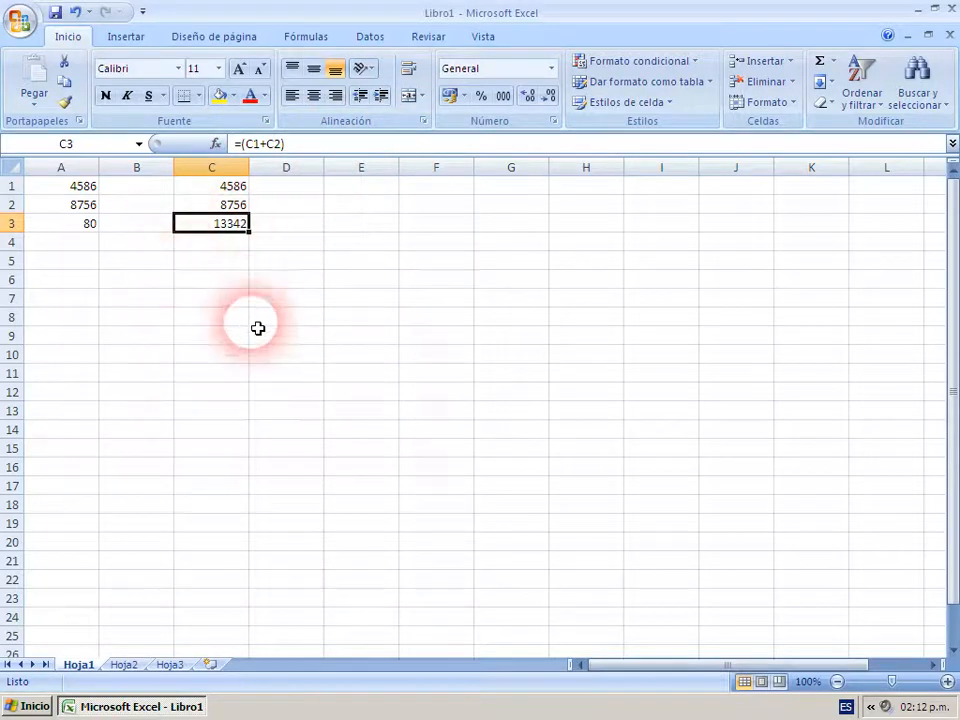
Delete the empty sheets Hoja2 and Hoja3 from the workbook.
{"action": "left_click", "coordinate": [127, 665]}
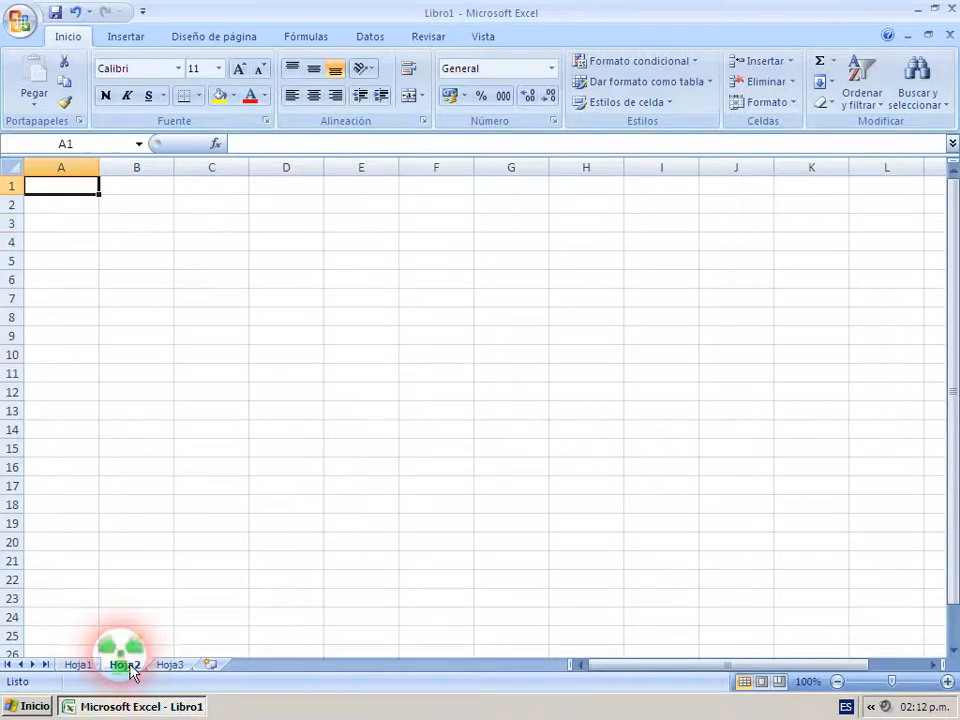
{"action": "right_click", "coordinate": [129, 667]}
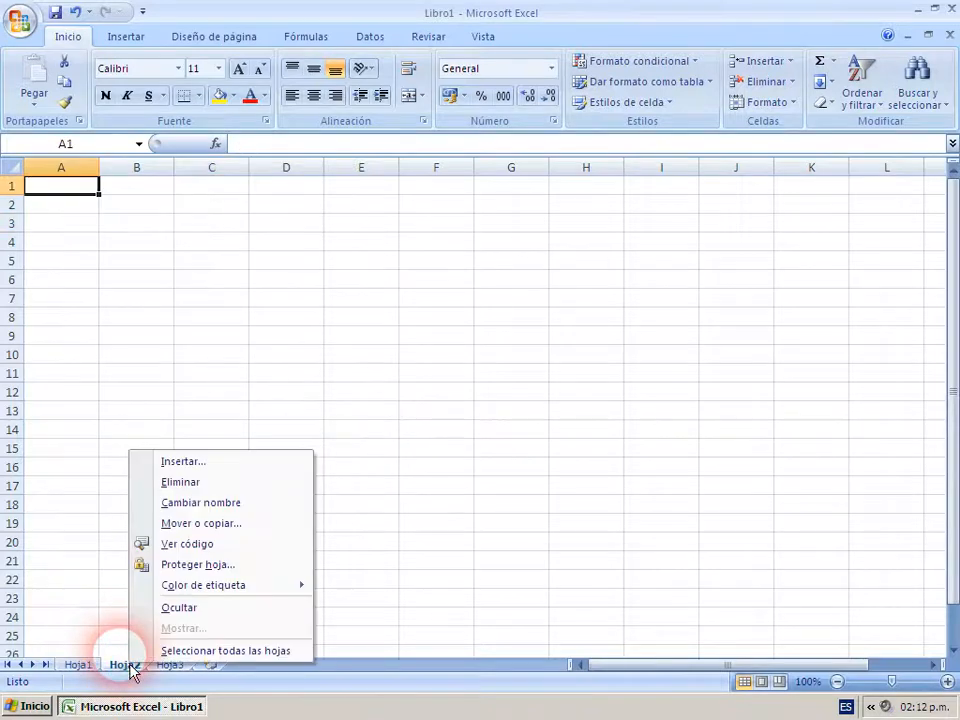
{"action": "left_click", "coordinate": [176, 483]}
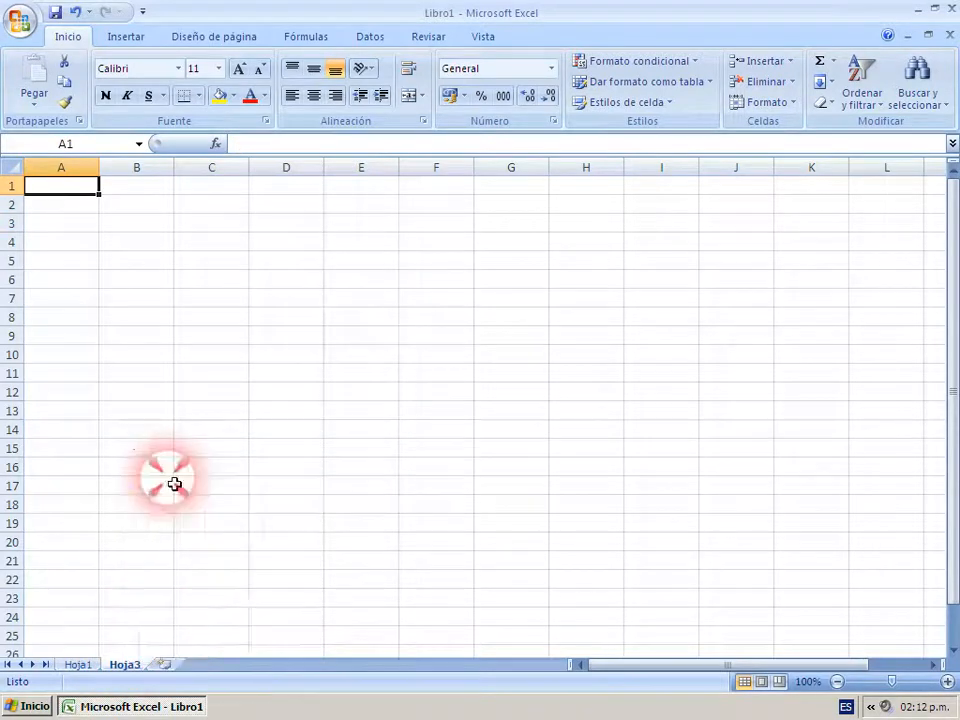
{"action": "right_click", "coordinate": [125, 665]}
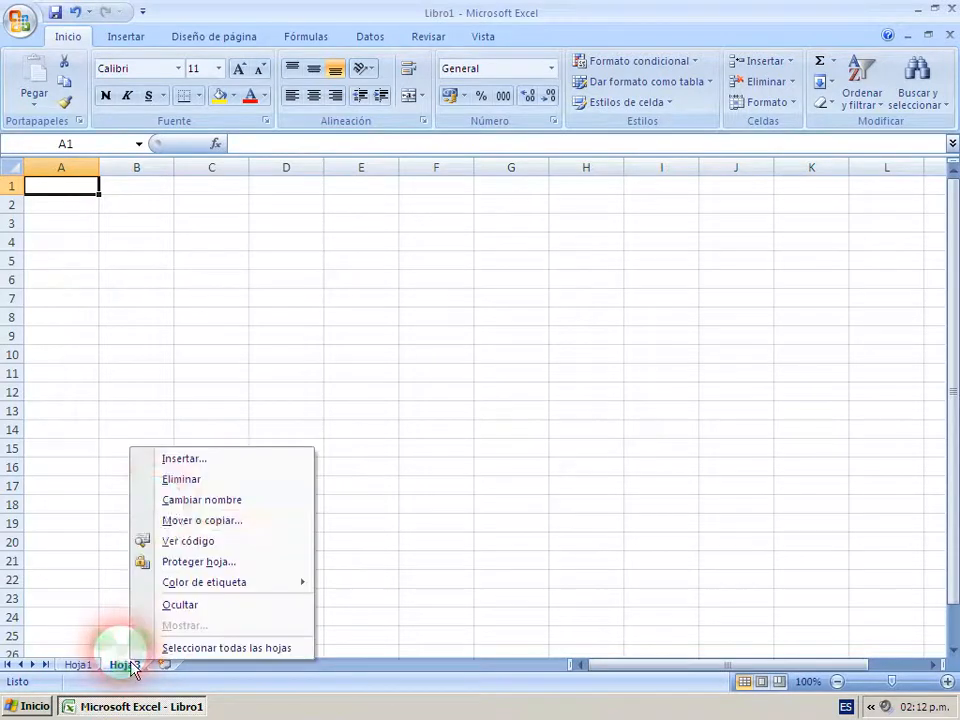
{"action": "left_click", "coordinate": [166, 480]}
{"action": "left_click", "coordinate": [140, 203]}
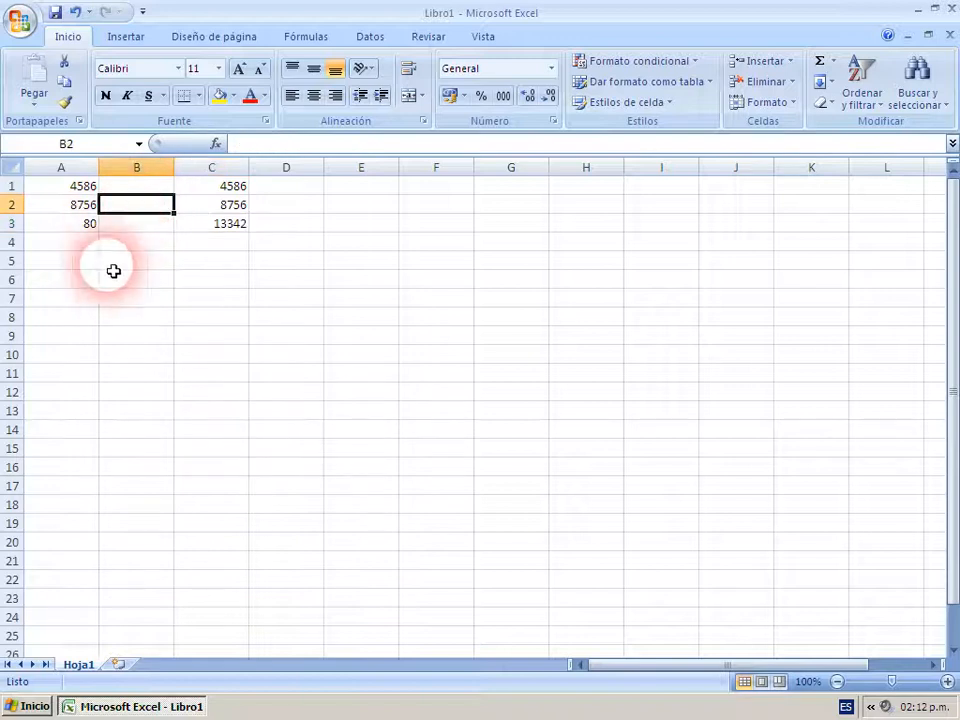
{"action": "left_click", "coordinate": [136, 293]}
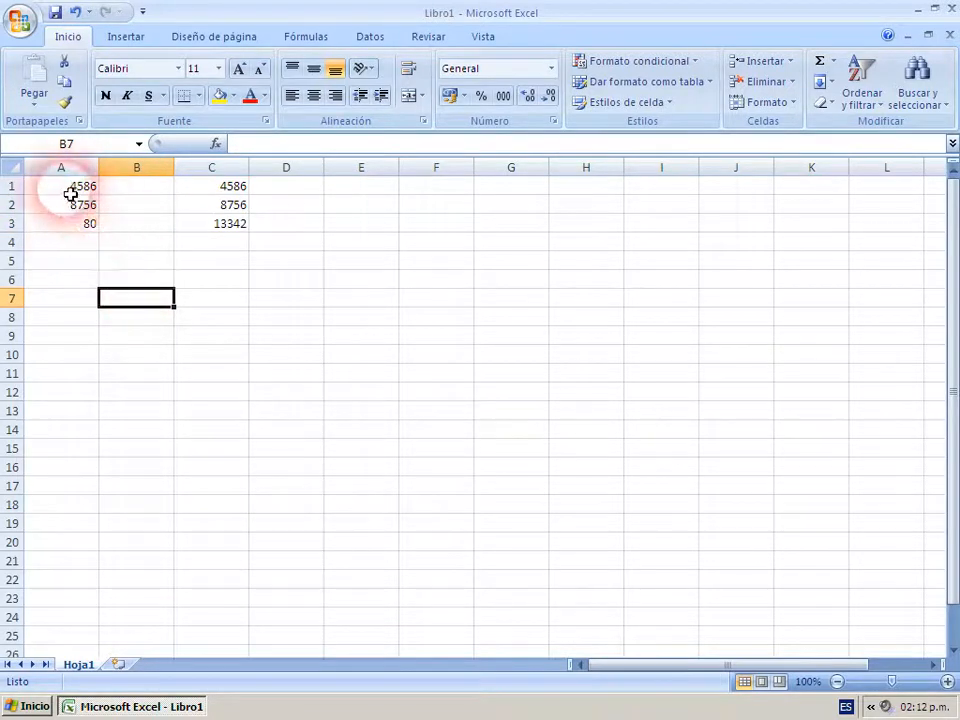
{"action": "left_click_drag", "start_coordinate": [70, 186], "coordinate": [210, 222]}
{"action": "left_click", "coordinate": [290, 276]}
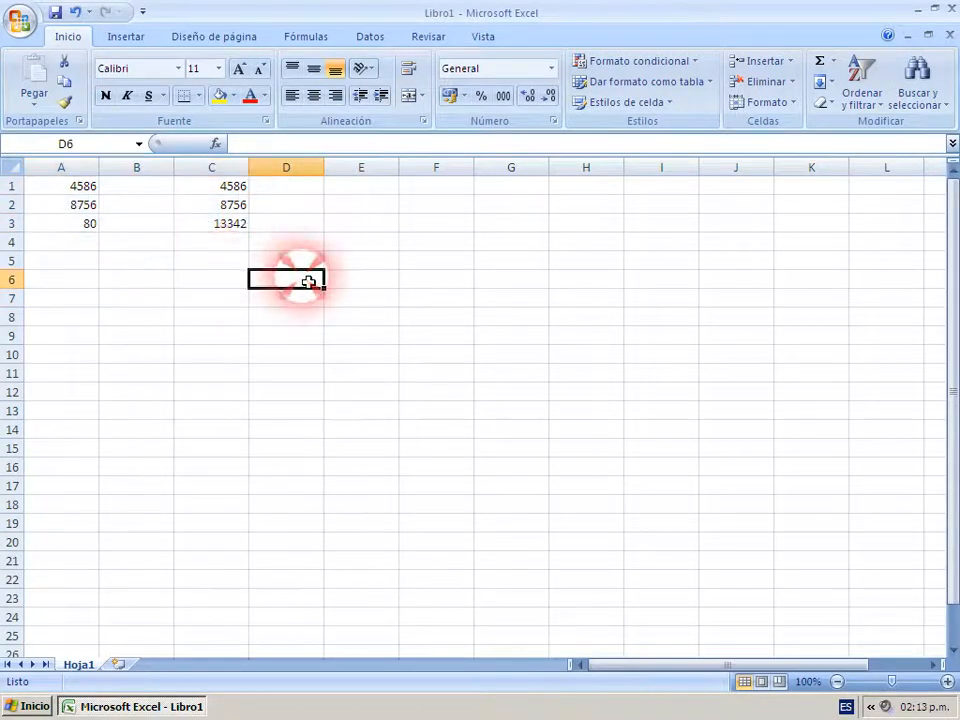
Examine the sheet's numbers up close in the print preview and return to the worksheet.
{"action": "left_click", "coordinate": [22, 24]}
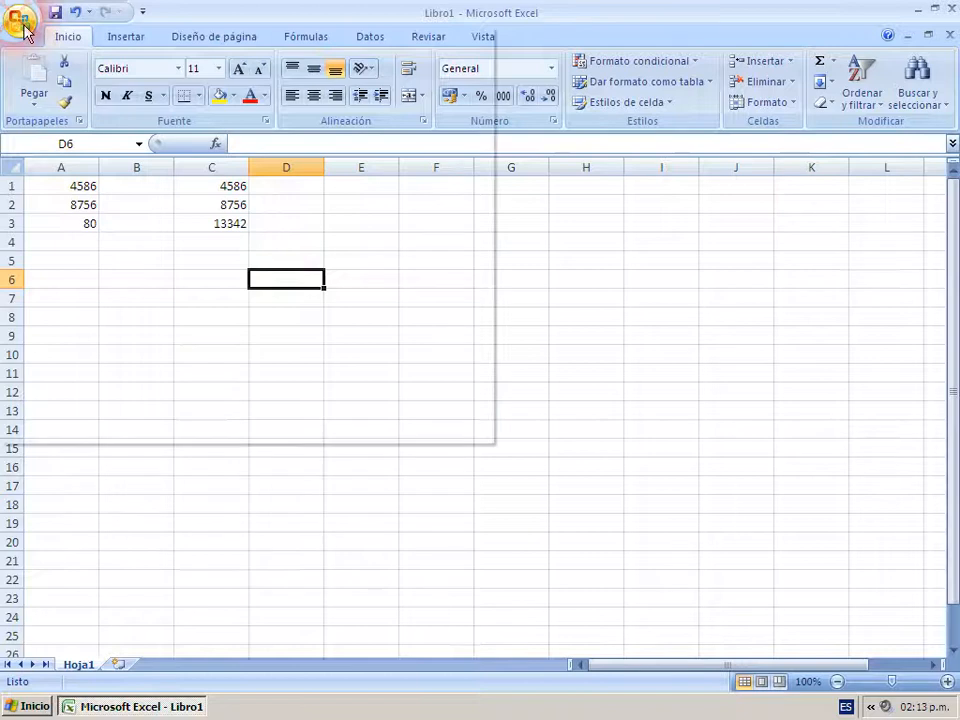
{"action": "mouse_move", "coordinate": [62, 231]}
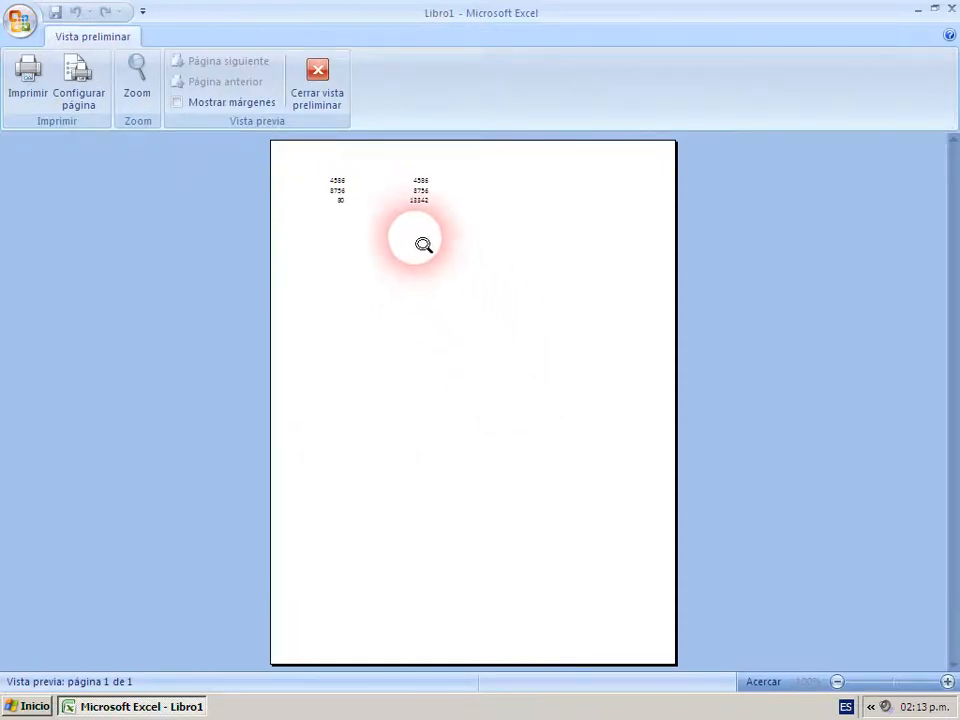
{"action": "left_click", "coordinate": [424, 245]}
{"action": "scroll", "coordinate": [410, 215], "scroll_direction": "up", "scroll_amount": 3}
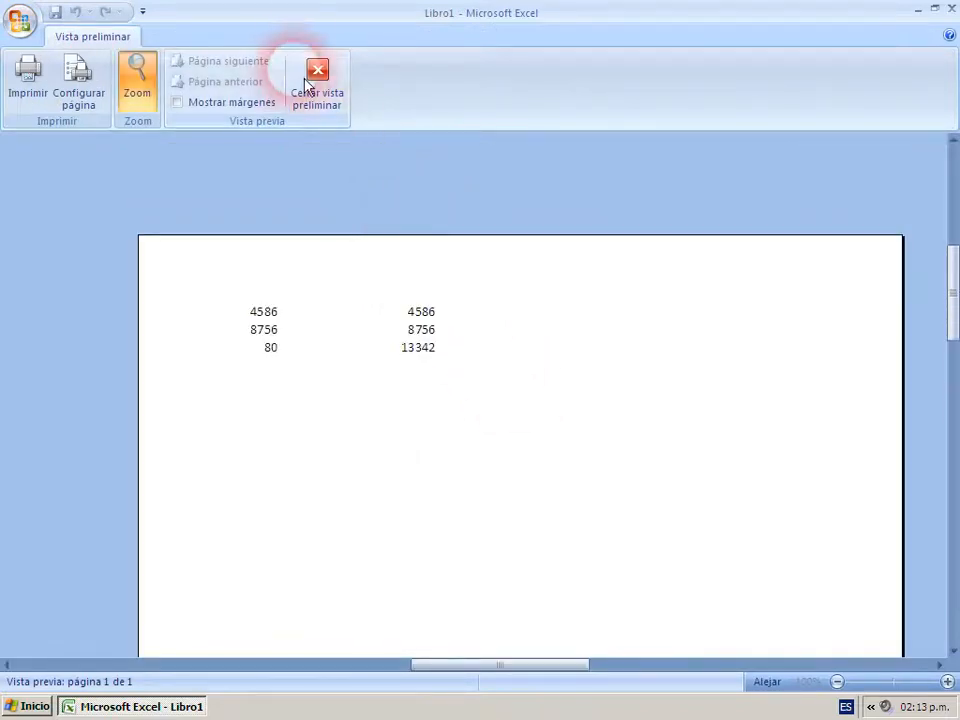
{"action": "left_click", "coordinate": [318, 93]}
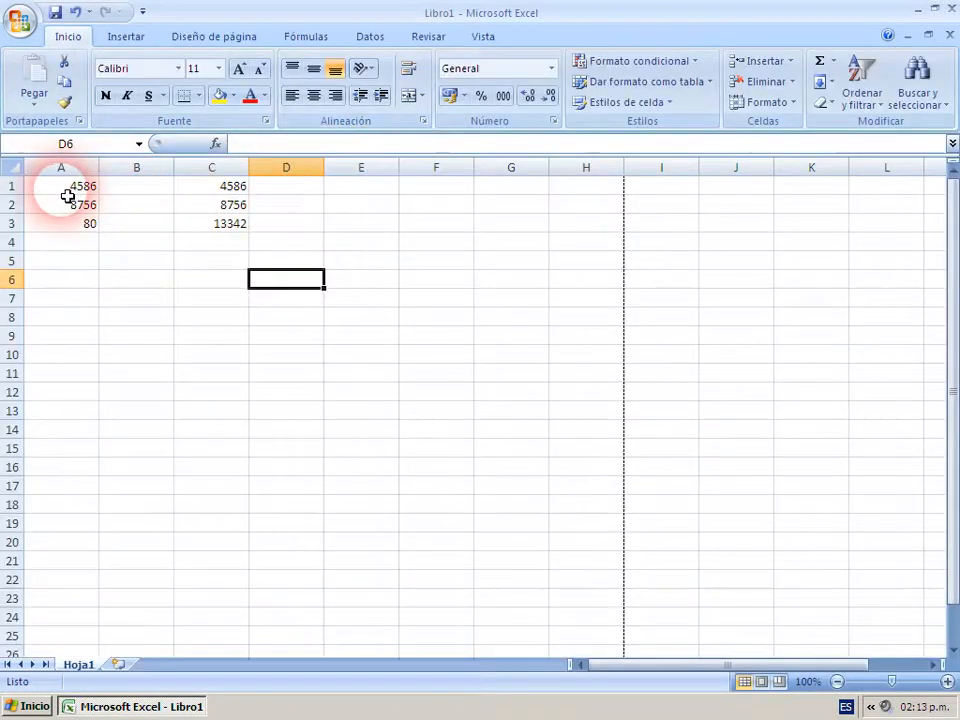
Apply all borders to the cell ranges A1:A3 and C1:C3.
{"action": "left_click_drag", "start_coordinate": [75, 186], "coordinate": [73, 221]}
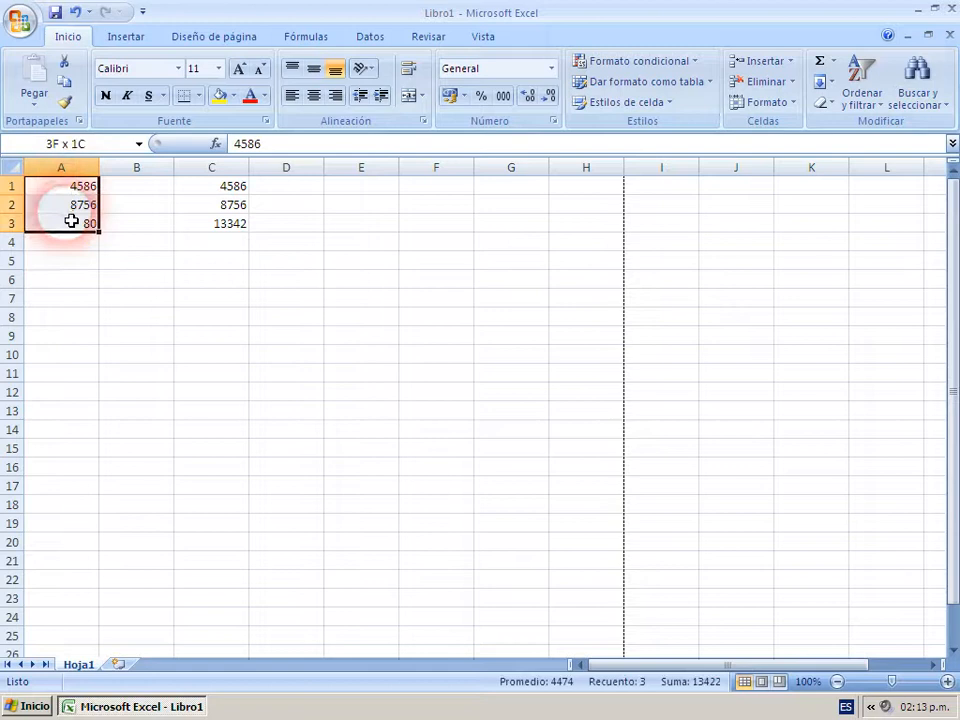
{"action": "left_click", "coordinate": [199, 100]}
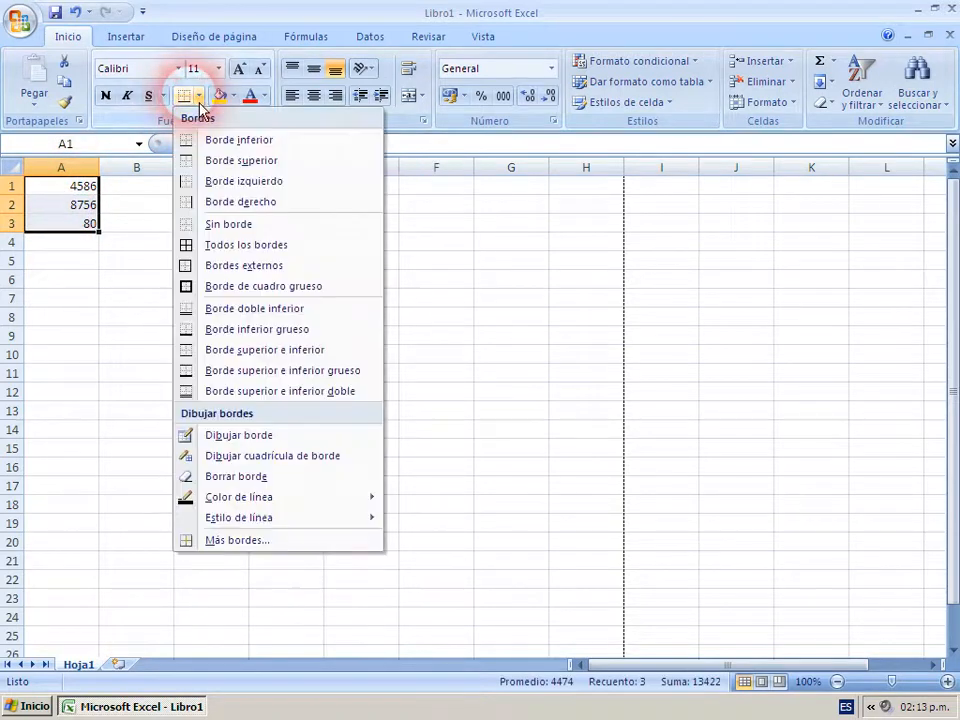
{"action": "left_click", "coordinate": [217, 244]}
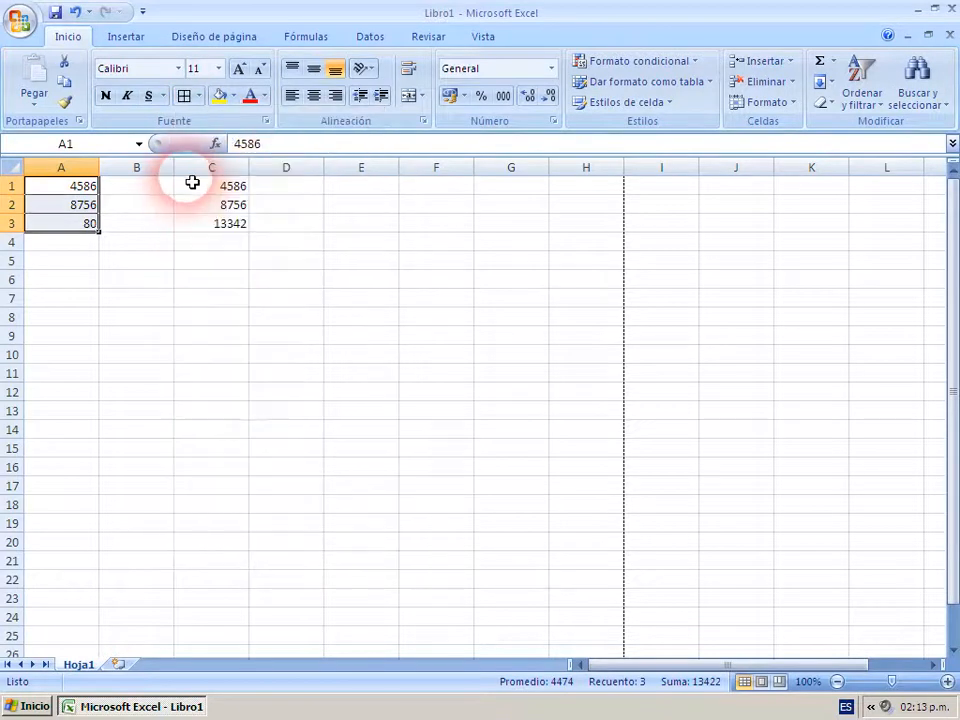
{"action": "left_click_drag", "start_coordinate": [198, 187], "coordinate": [197, 222]}
{"action": "left_click", "coordinate": [188, 98]}
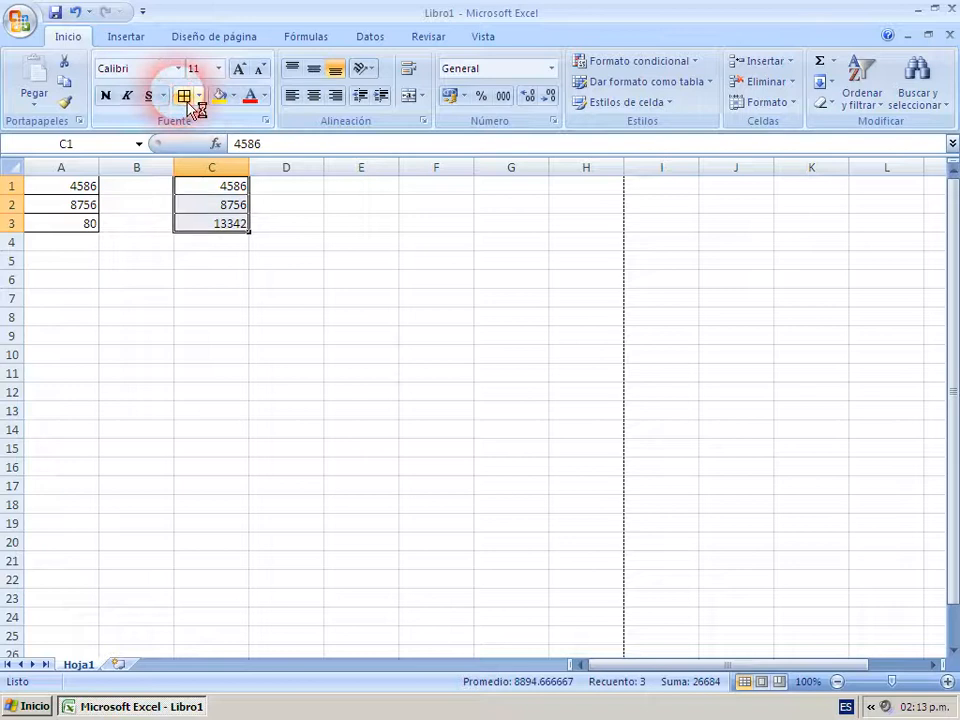
Check the borders around both number blocks in the print preview and close it.
{"action": "left_click", "coordinate": [31, 24]}
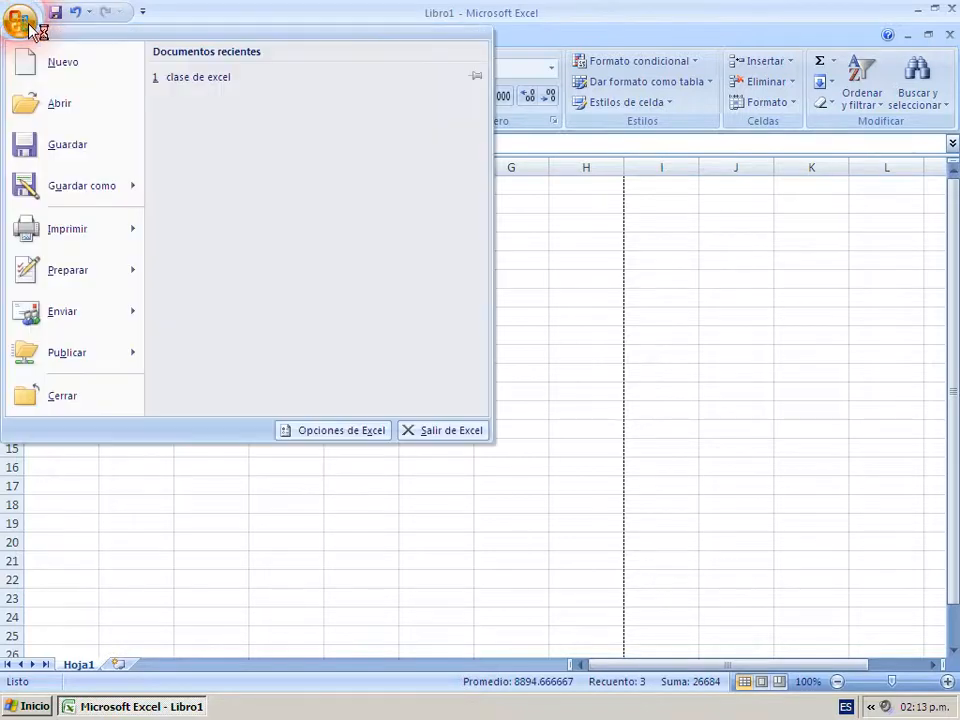
{"action": "mouse_move", "coordinate": [30, 224]}
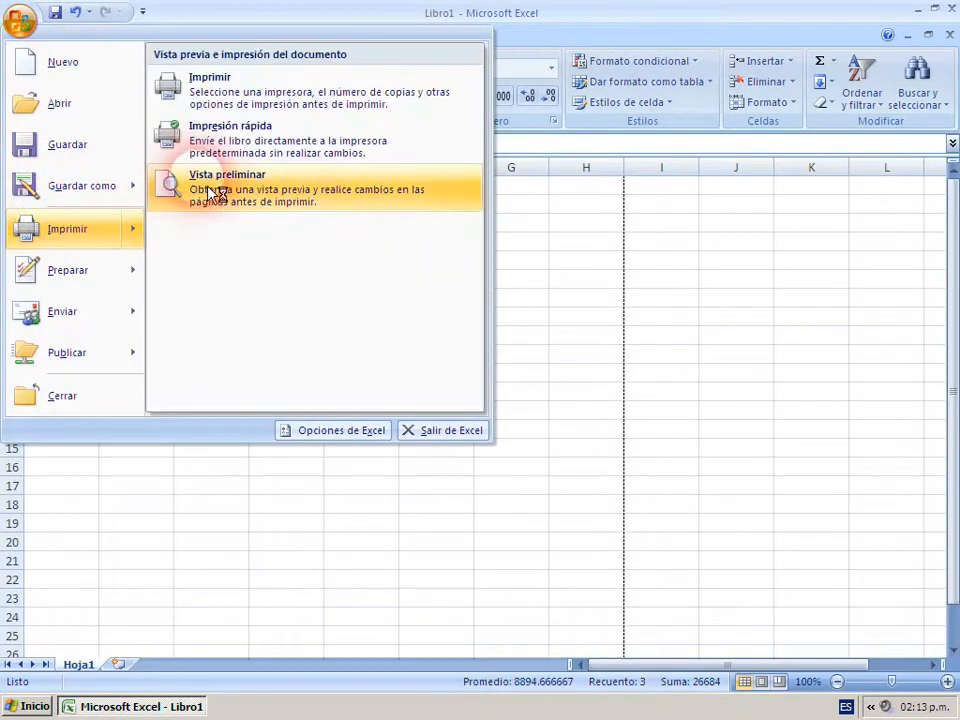
{"action": "left_click", "coordinate": [216, 190]}
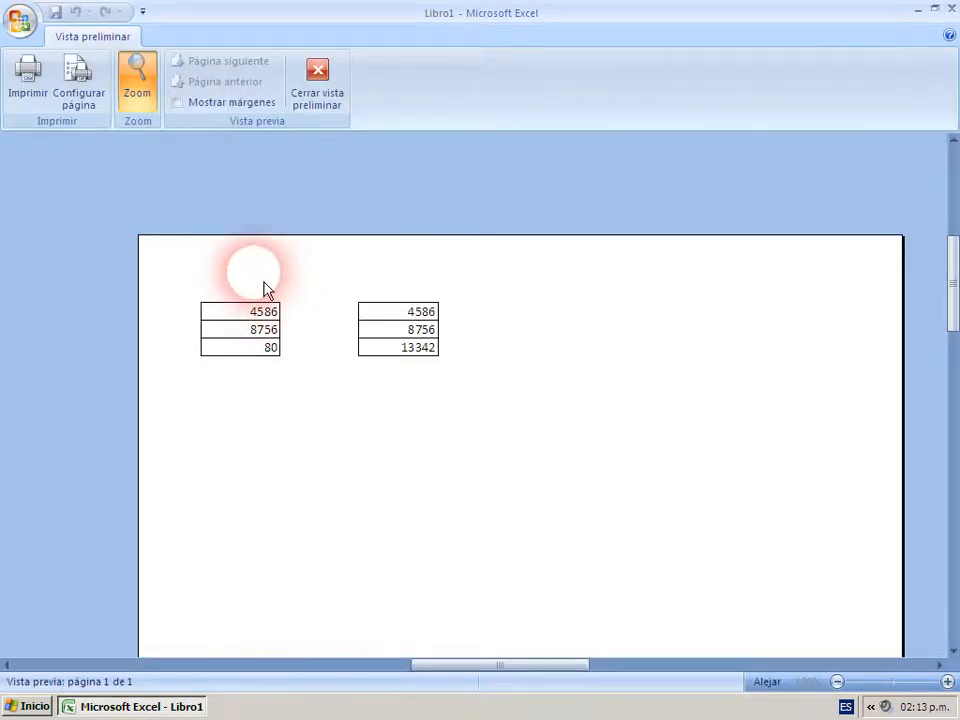
{"action": "left_click", "coordinate": [317, 80]}
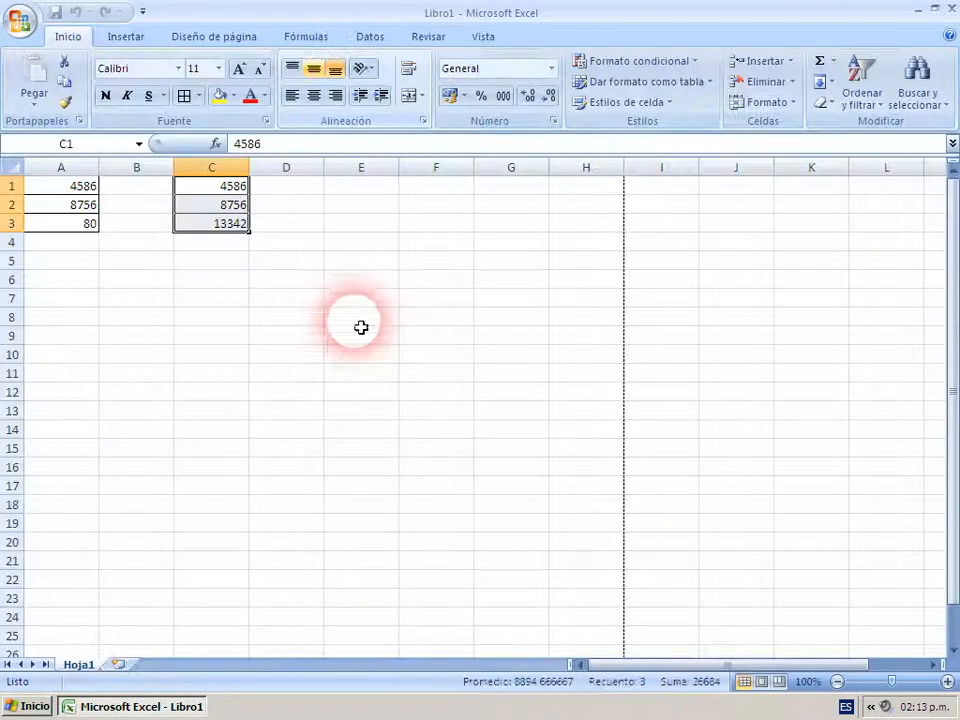
{"action": "left_click", "coordinate": [613, 206]}
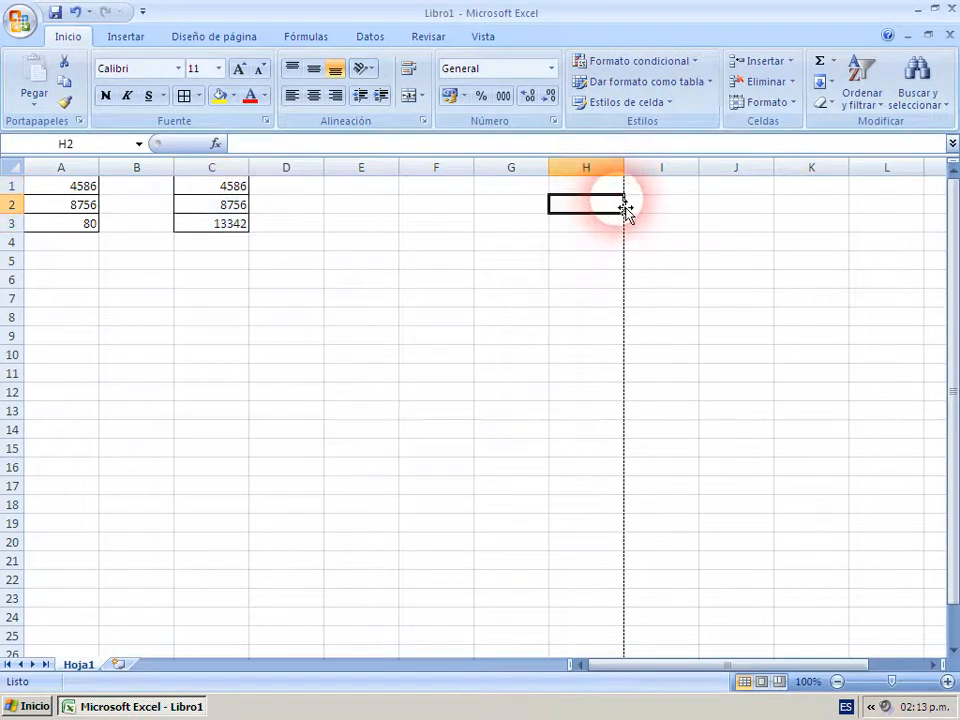
{"action": "left_click", "coordinate": [627, 262]}
{"action": "left_click", "coordinate": [627, 282]}
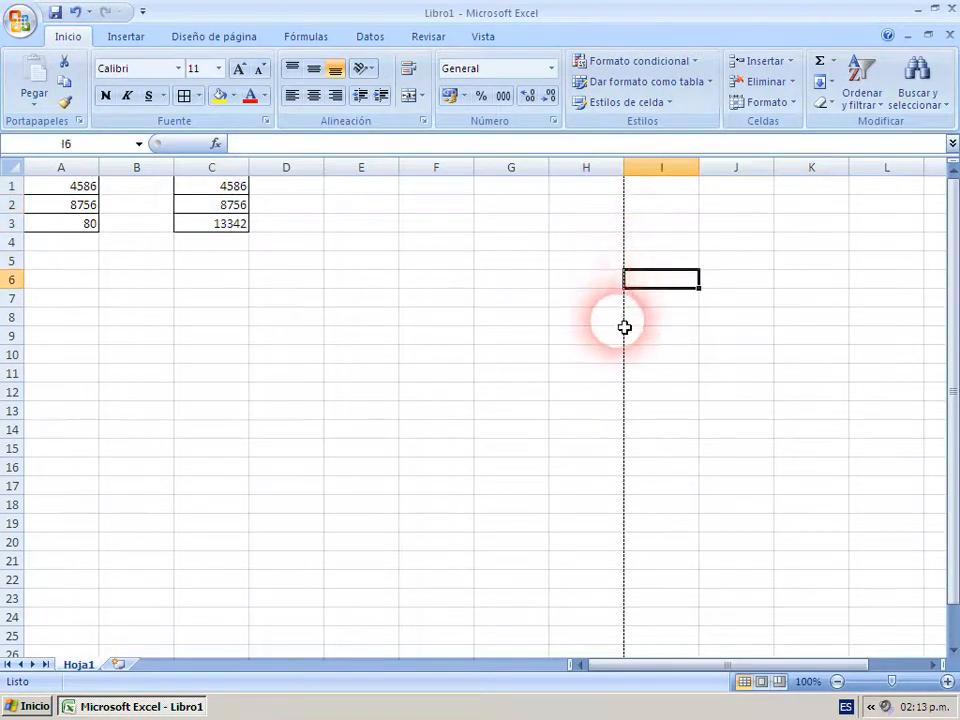
Apply all borders to the empty cell range I1:J3 beyond the vertical page break line.
{"action": "left_click", "coordinate": [624, 336]}
{"action": "left_click", "coordinate": [626, 390]}
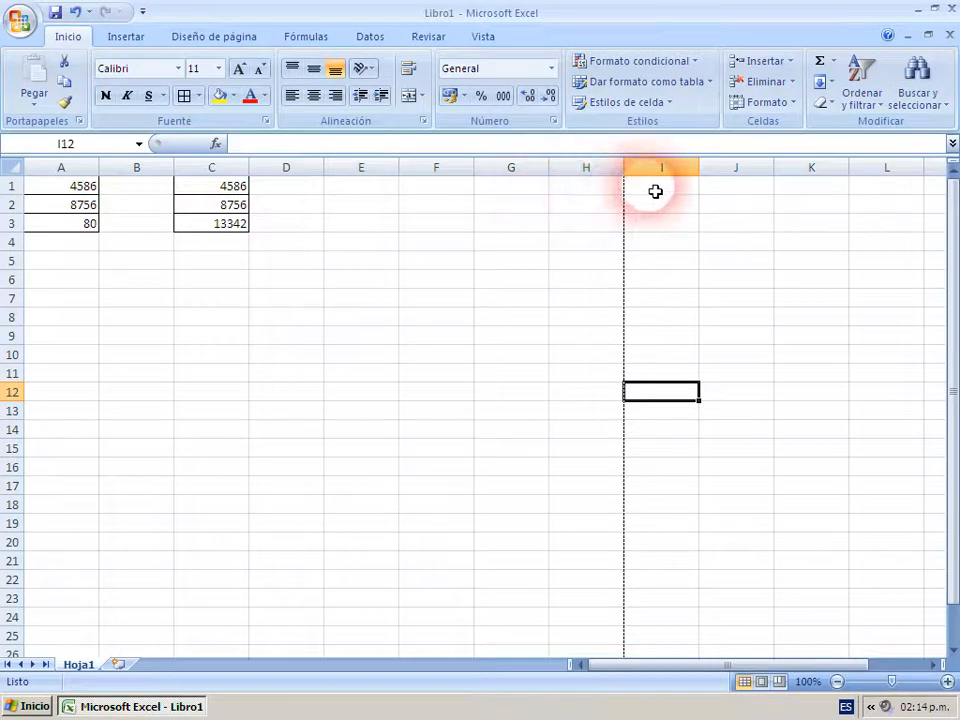
{"action": "left_click_drag", "start_coordinate": [647, 187], "coordinate": [731, 220]}
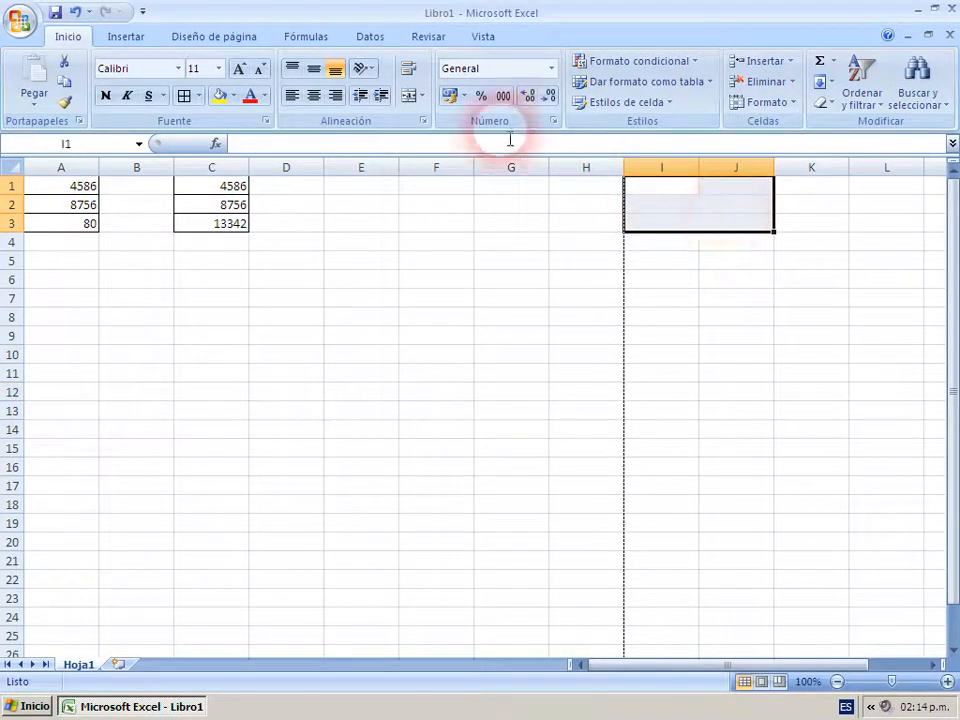
{"action": "left_click", "coordinate": [184, 96]}
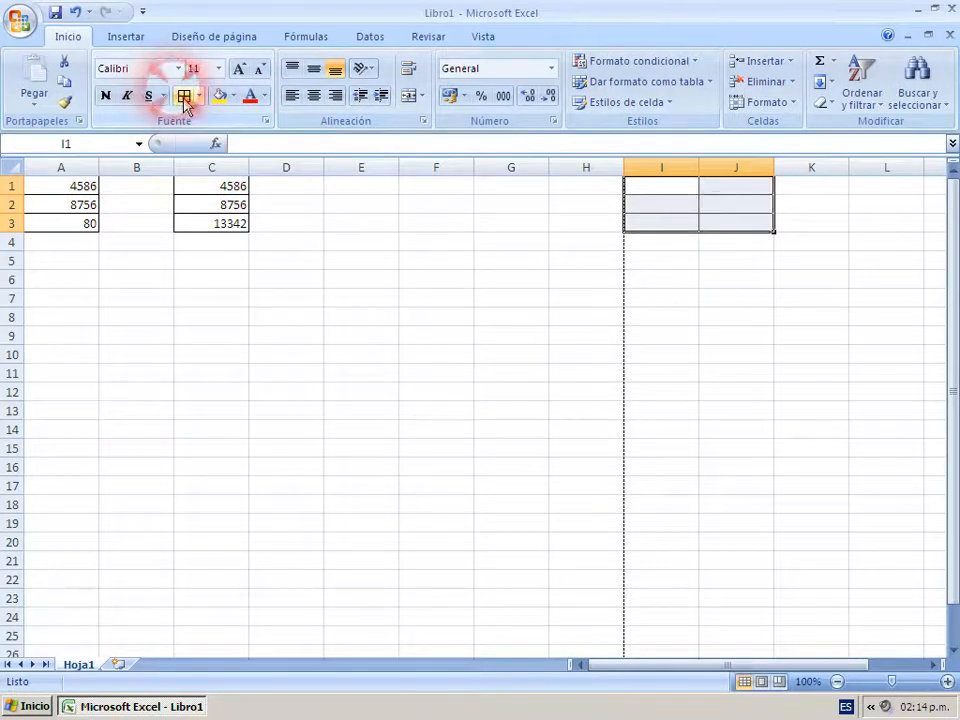
{"action": "left_click", "coordinate": [519, 240]}
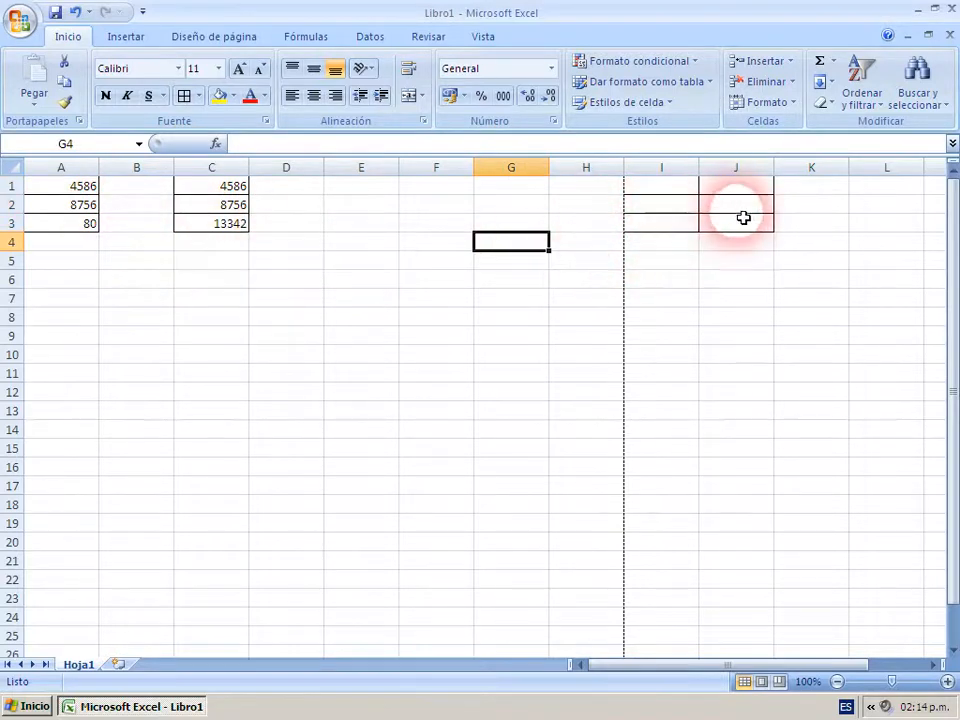
Examine both pages in the print preview, close it, and inspect the page break lines on the worksheet.
{"action": "left_click", "coordinate": [22, 38]}
{"action": "mouse_move", "coordinate": [45, 228]}
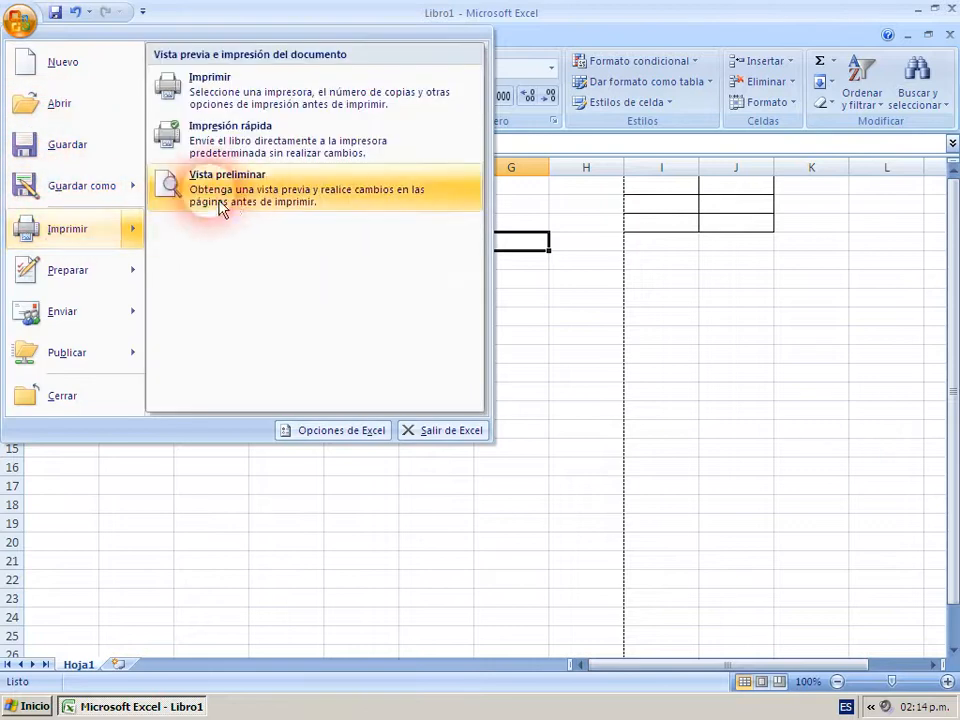
{"action": "left_click", "coordinate": [250, 201]}
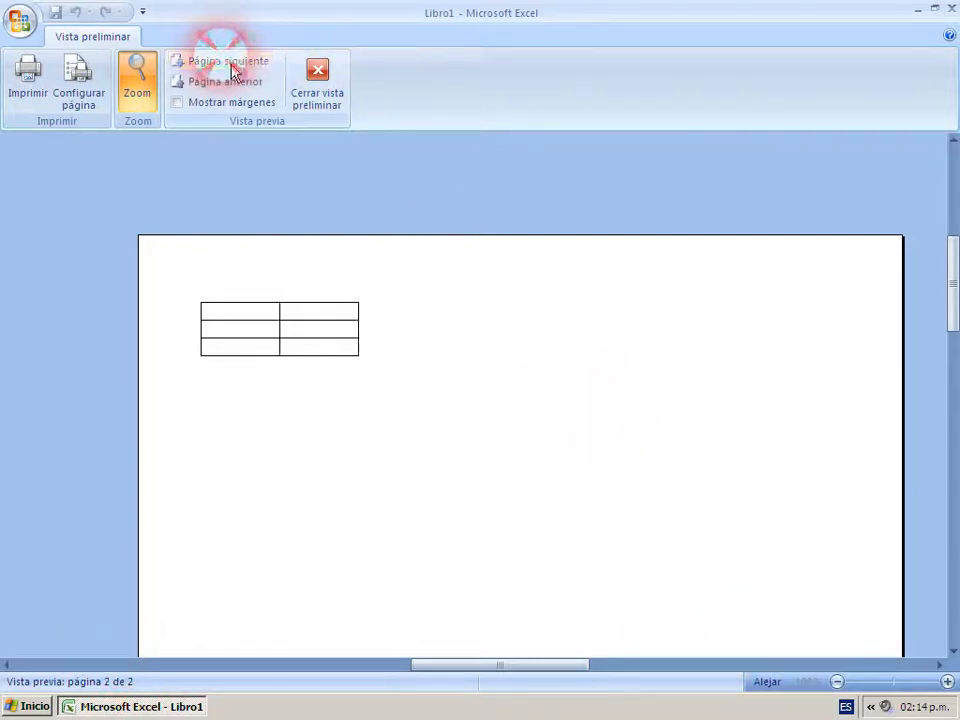
{"action": "left_click", "coordinate": [228, 84]}
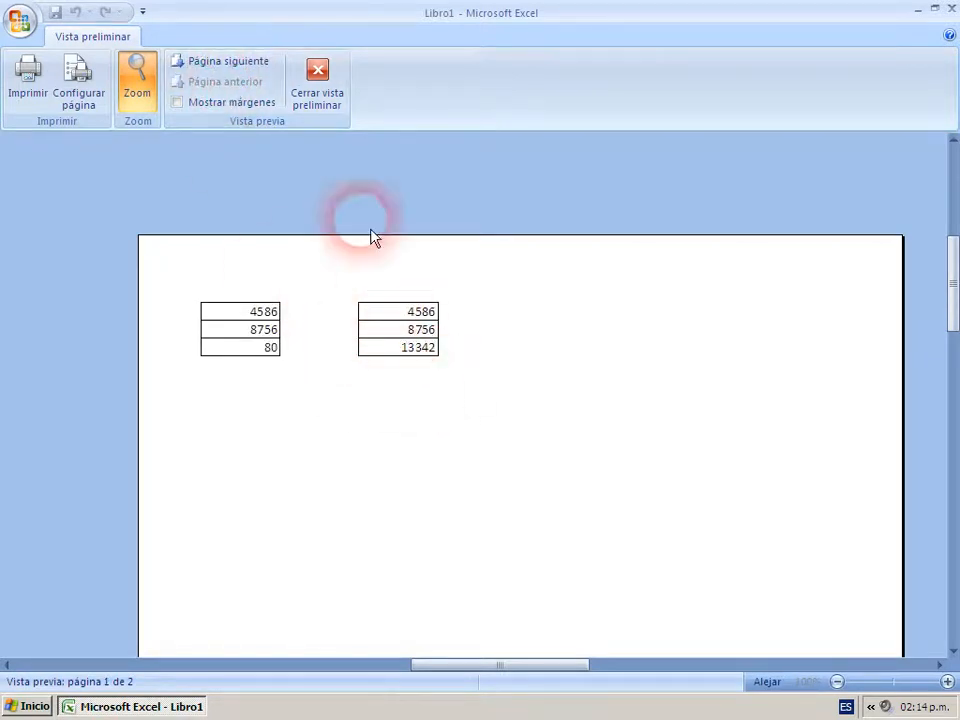
{"action": "left_click", "coordinate": [248, 76]}
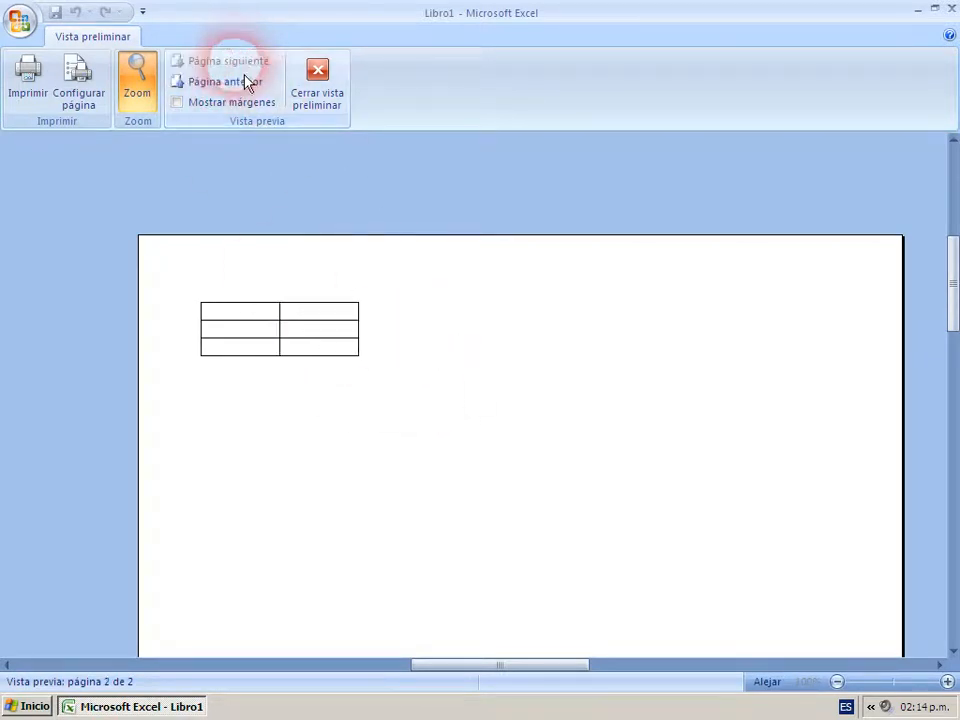
{"action": "left_click", "coordinate": [238, 86]}
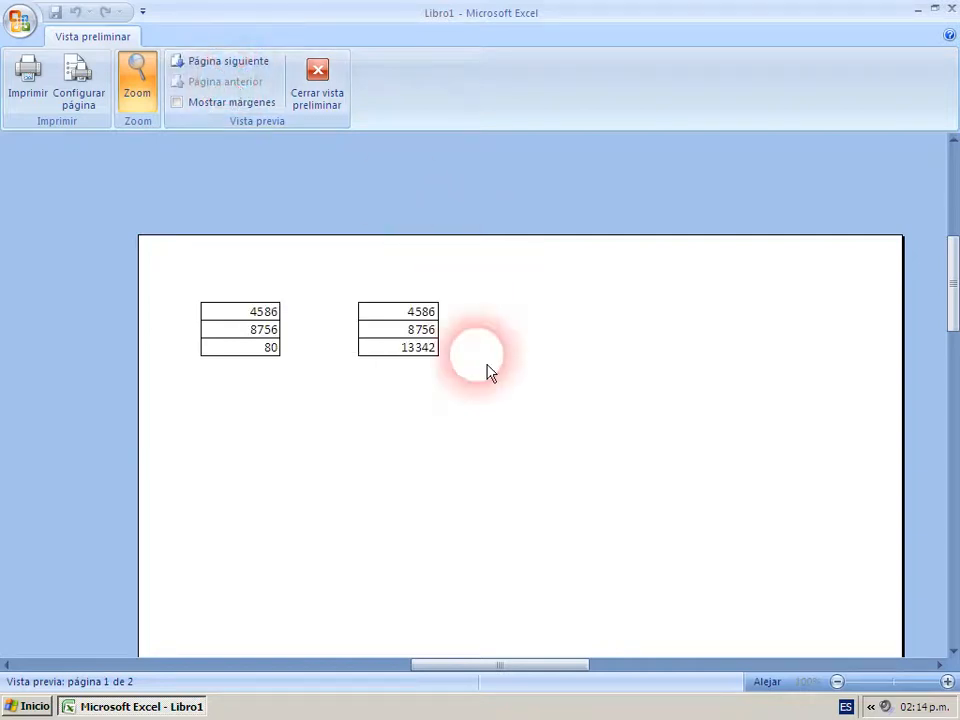
{"action": "left_click", "coordinate": [322, 105]}
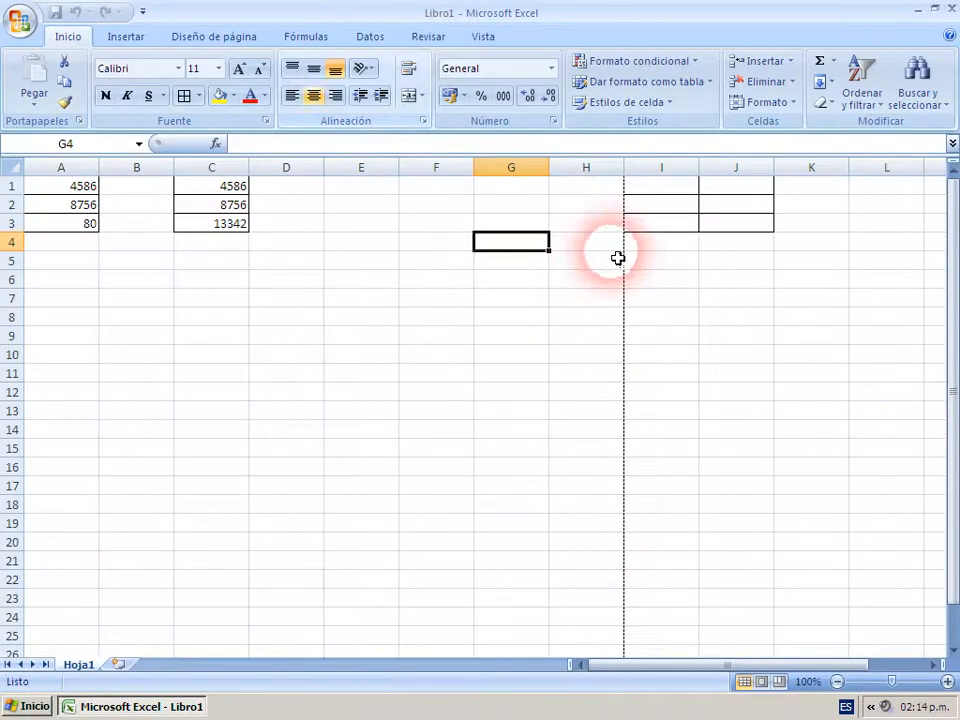
{"action": "scroll", "coordinate": [624, 524], "scroll_direction": "down", "scroll_amount": 2}
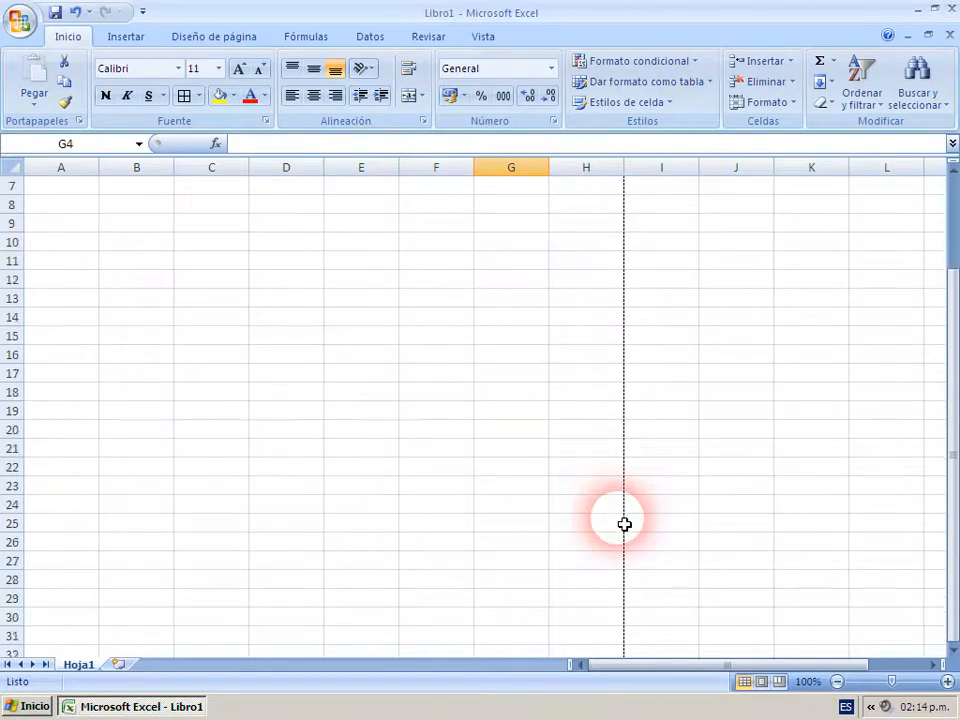
{"action": "scroll", "coordinate": [624, 524], "scroll_direction": "down", "scroll_amount": 4}
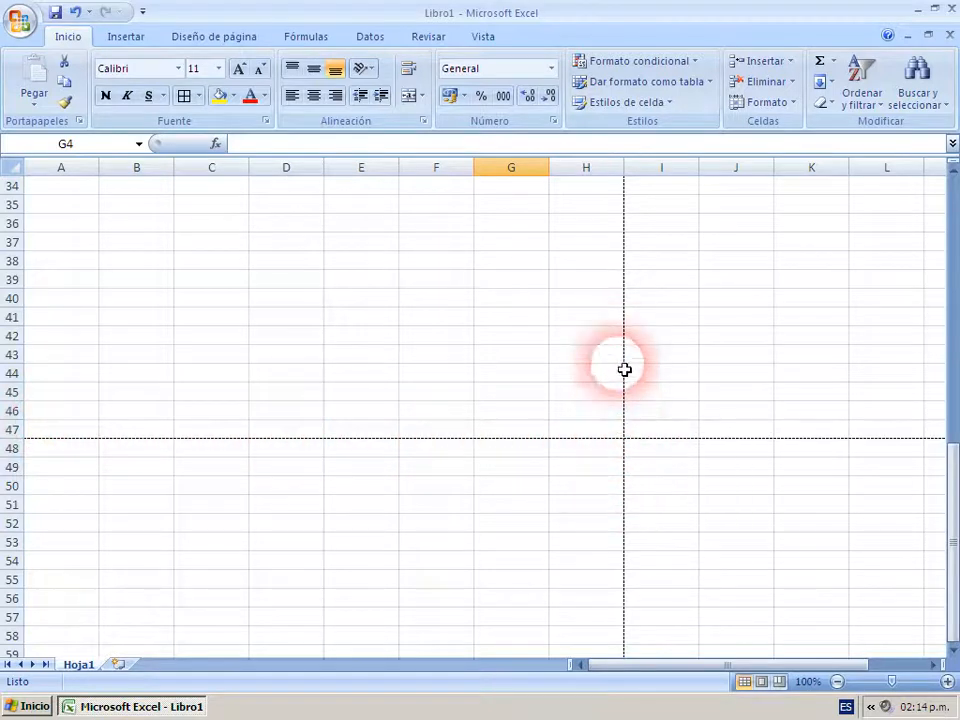
{"action": "scroll", "coordinate": [458, 479], "scroll_direction": "up", "scroll_amount": 11}
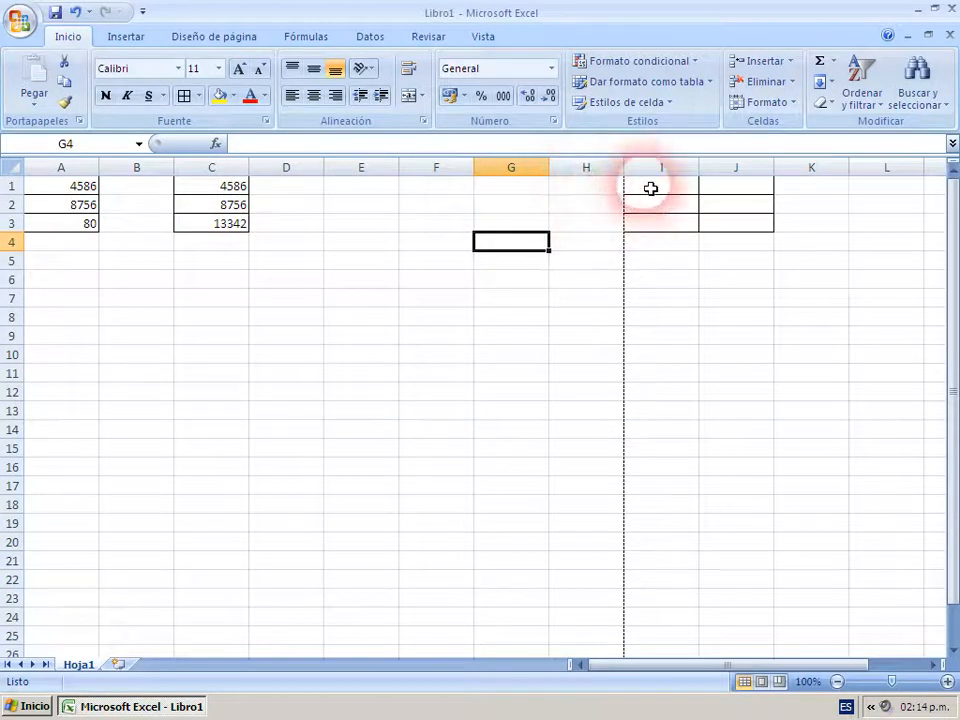
Remove all borders from the cell range I1:J3.
{"action": "left_click_drag", "start_coordinate": [650, 188], "coordinate": [709, 216]}
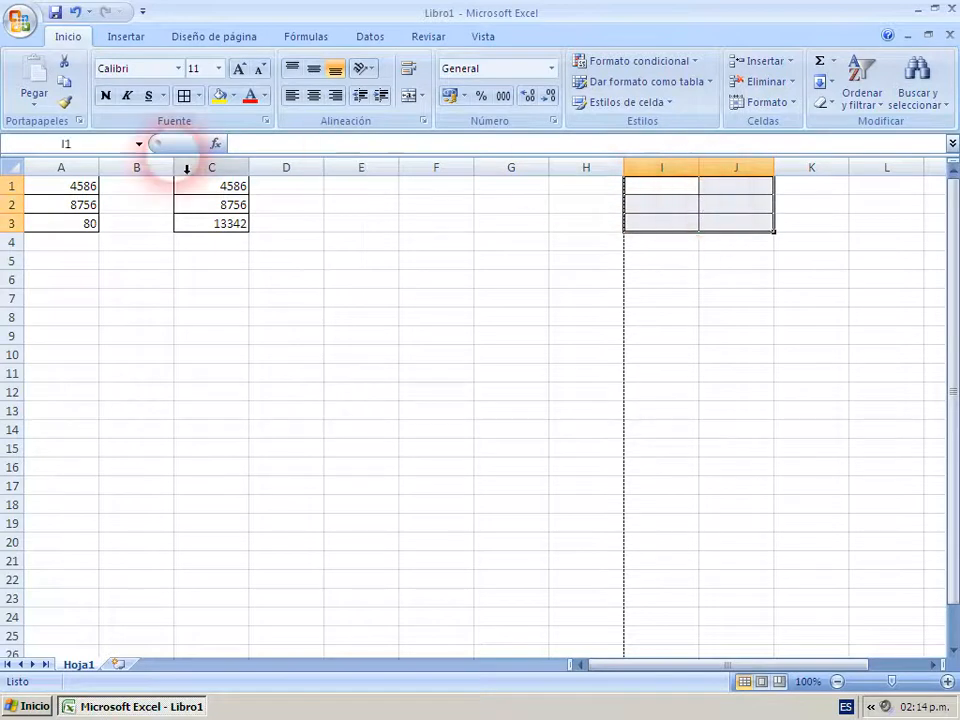
{"action": "left_click", "coordinate": [199, 96]}
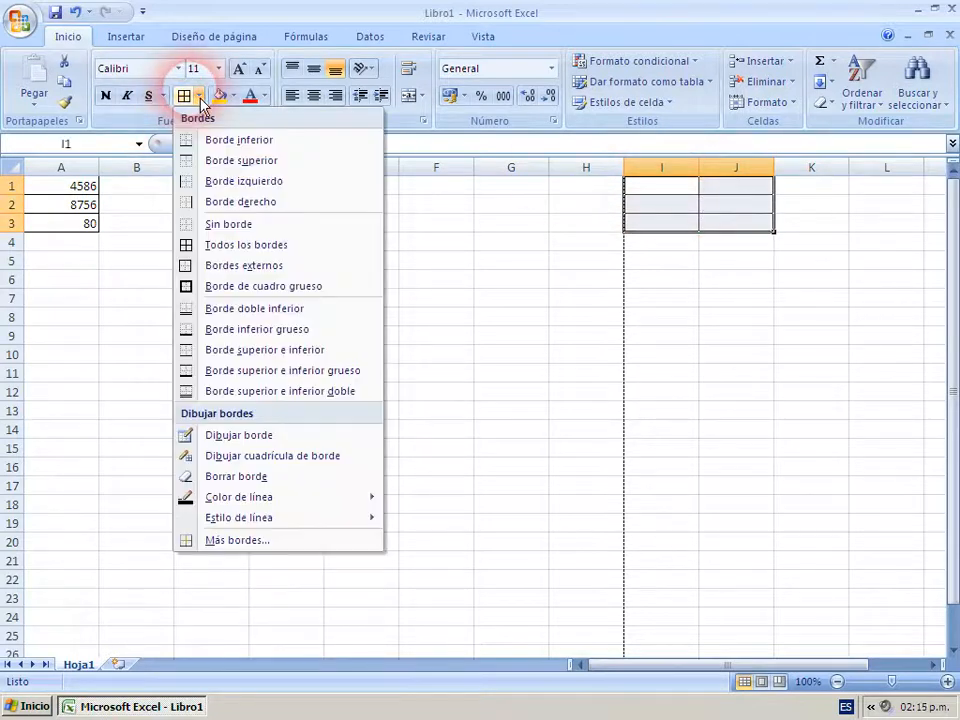
{"action": "left_click", "coordinate": [229, 226]}
{"action": "left_click", "coordinate": [731, 280]}
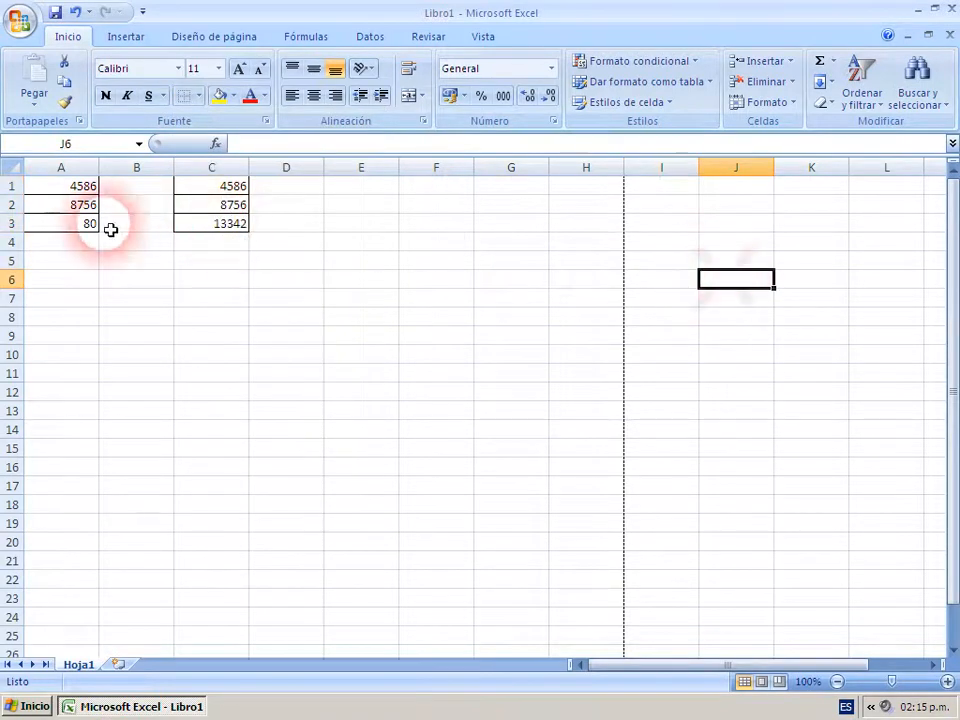
Change the font color of the result cells A3 and C3 to red.
{"action": "left_click_drag", "start_coordinate": [59, 189], "coordinate": [59, 219]}
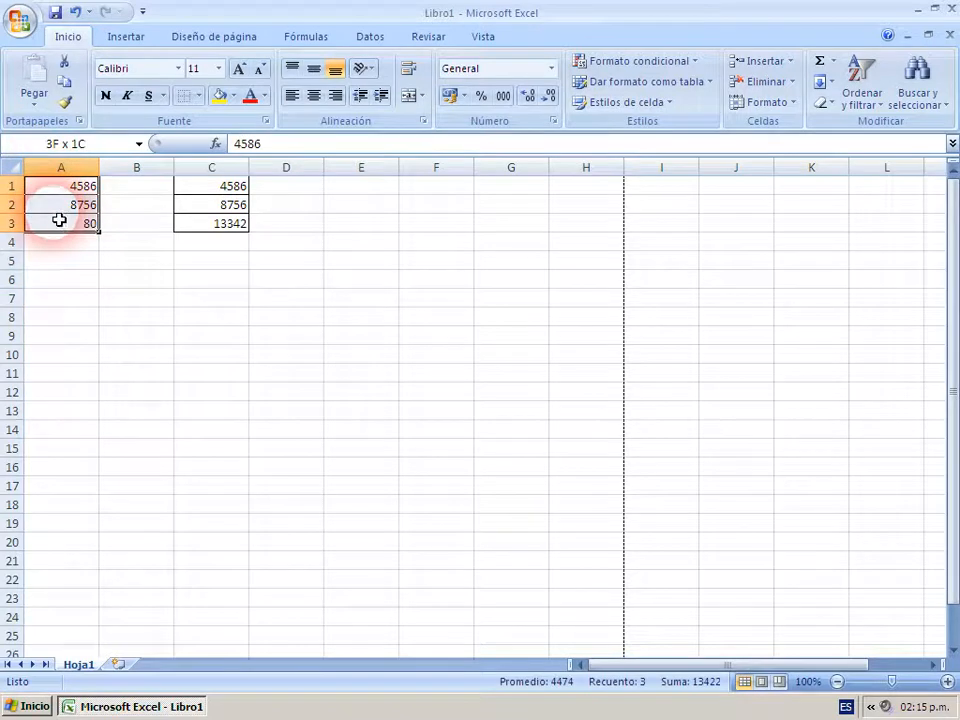
{"action": "left_click", "coordinate": [139, 242]}
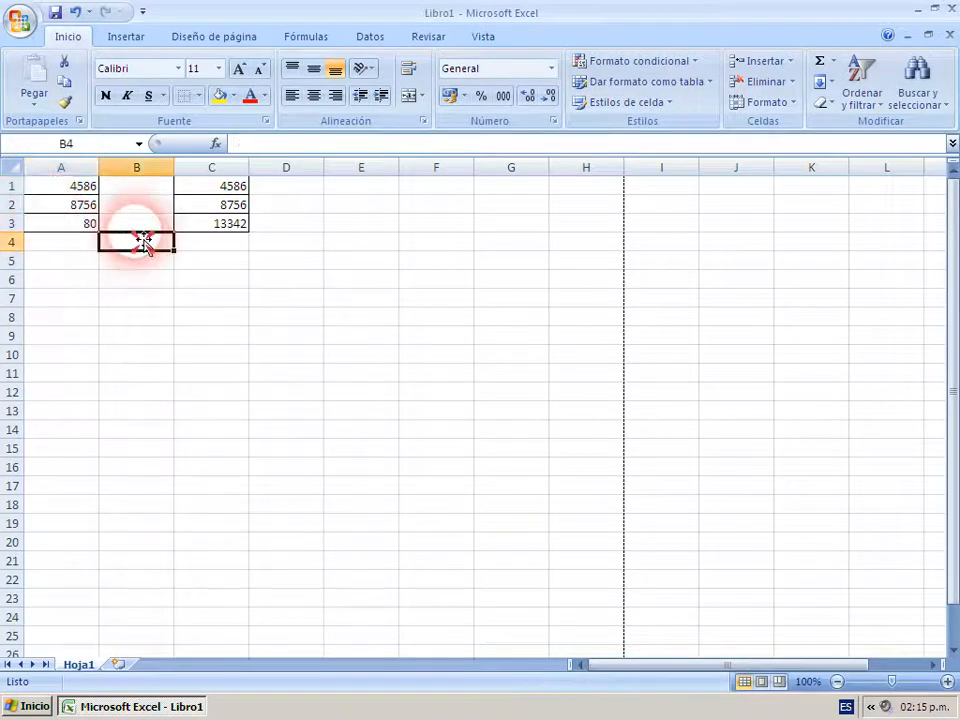
{"action": "left_click", "coordinate": [70, 188]}
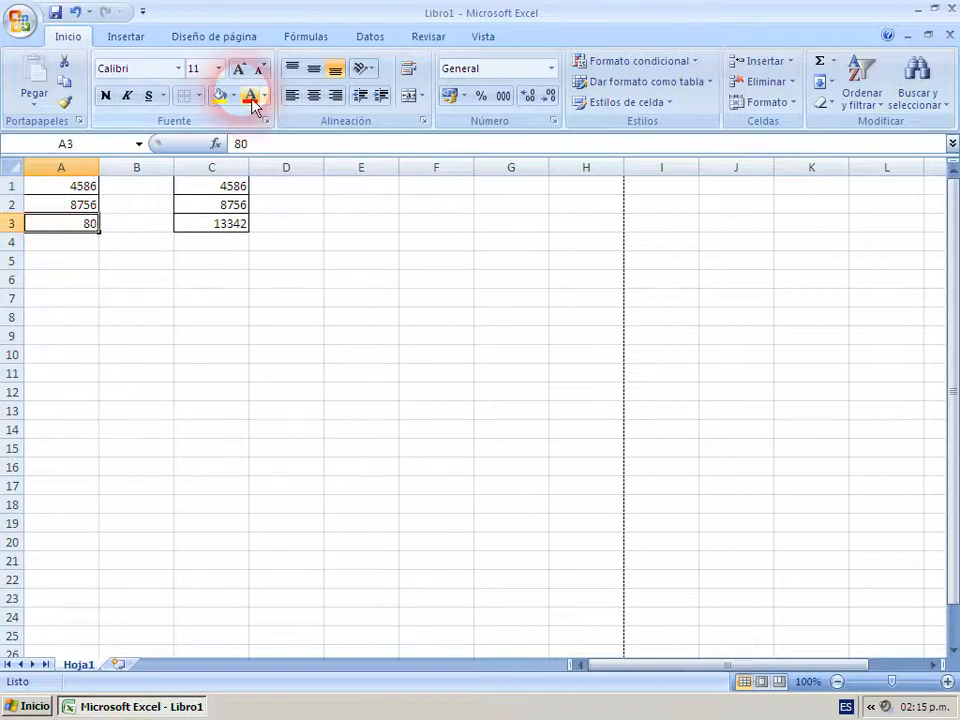
{"action": "left_click", "coordinate": [225, 222]}
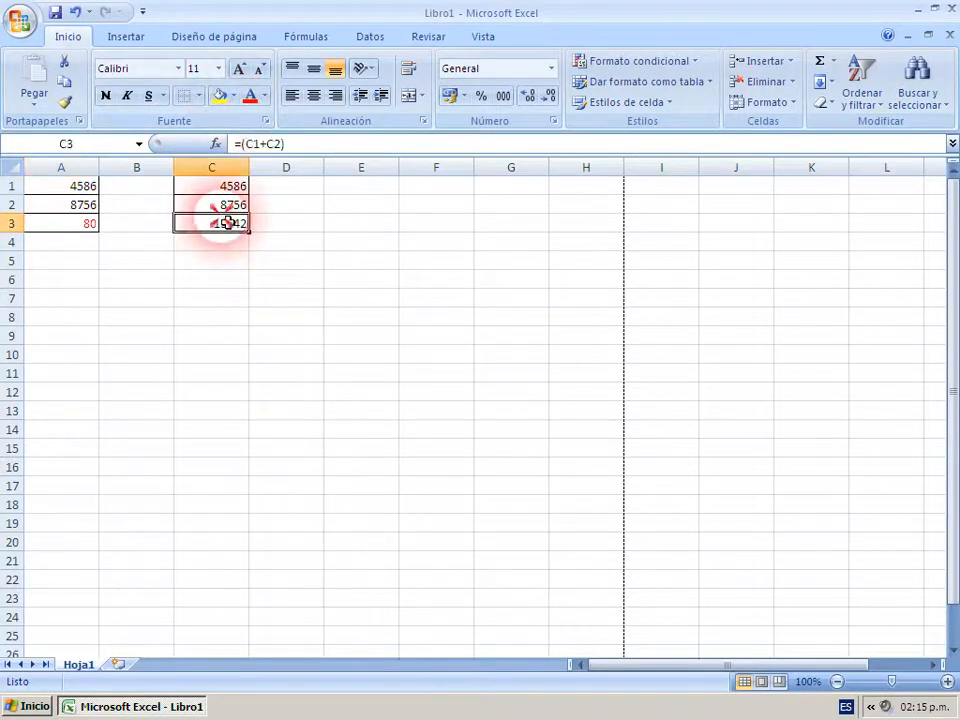
{"action": "left_click", "coordinate": [250, 97]}
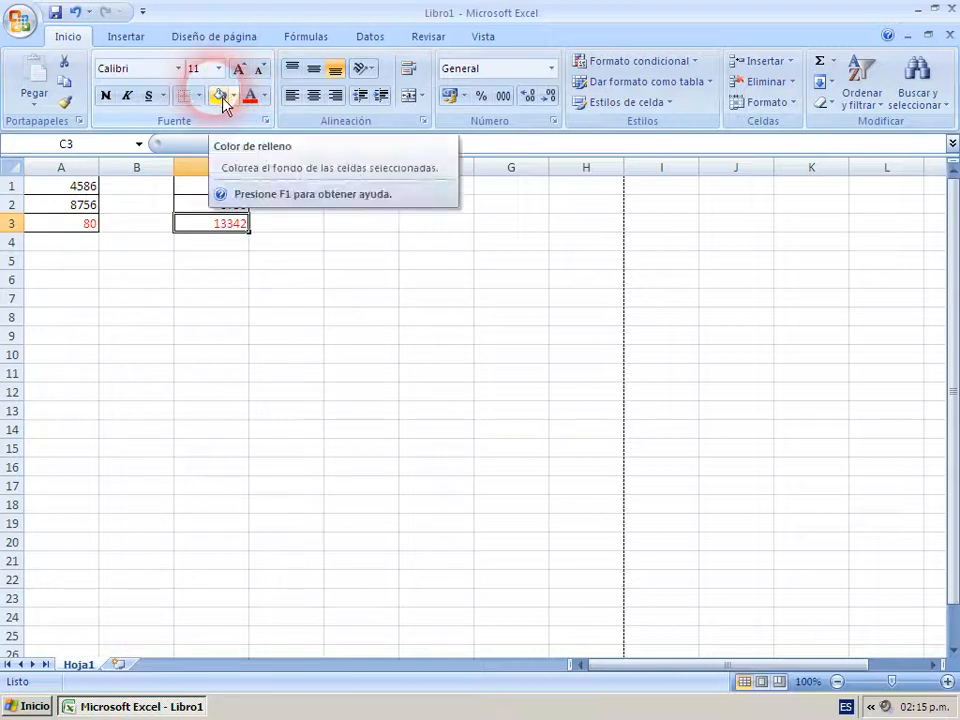
Apply a yellow fill to the result cells C3 and A3.
{"action": "left_click", "coordinate": [222, 96]}
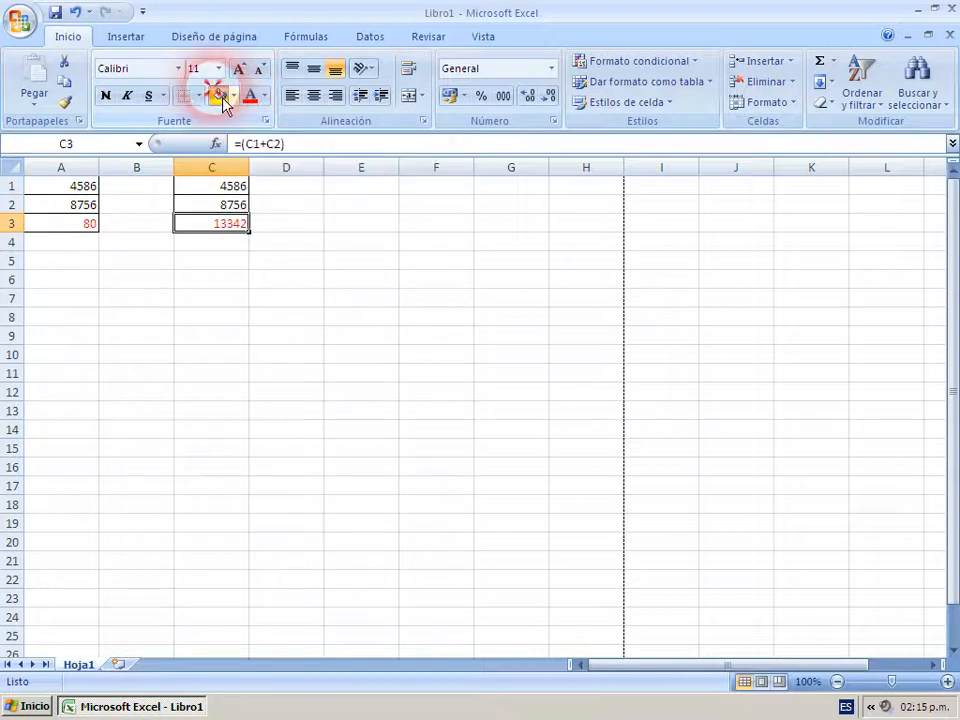
{"action": "left_click", "coordinate": [77, 228]}
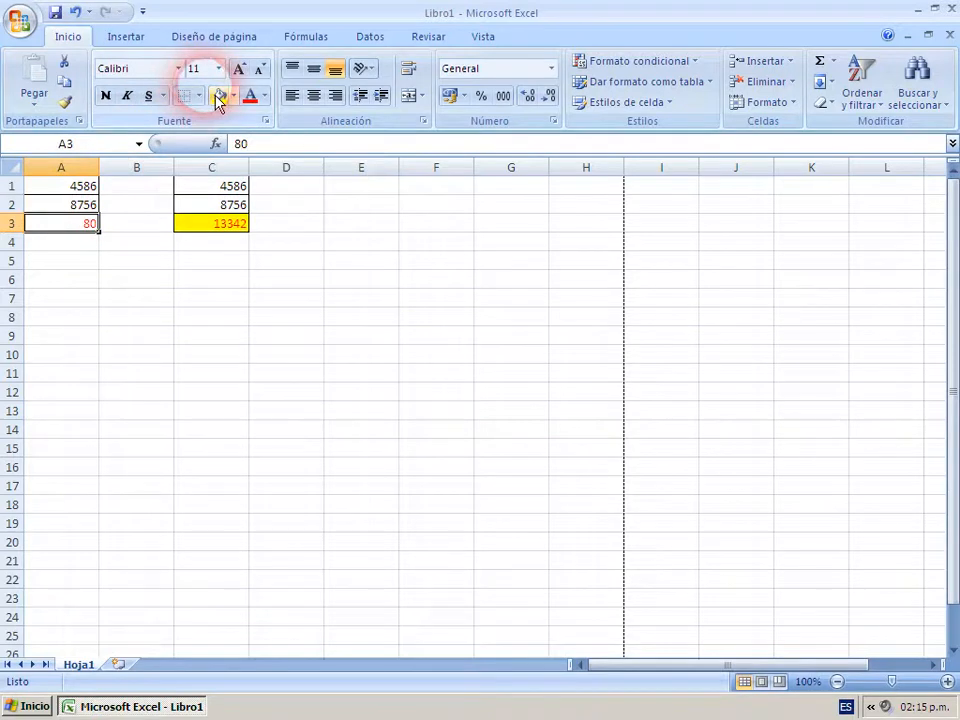
{"action": "left_click", "coordinate": [327, 240]}
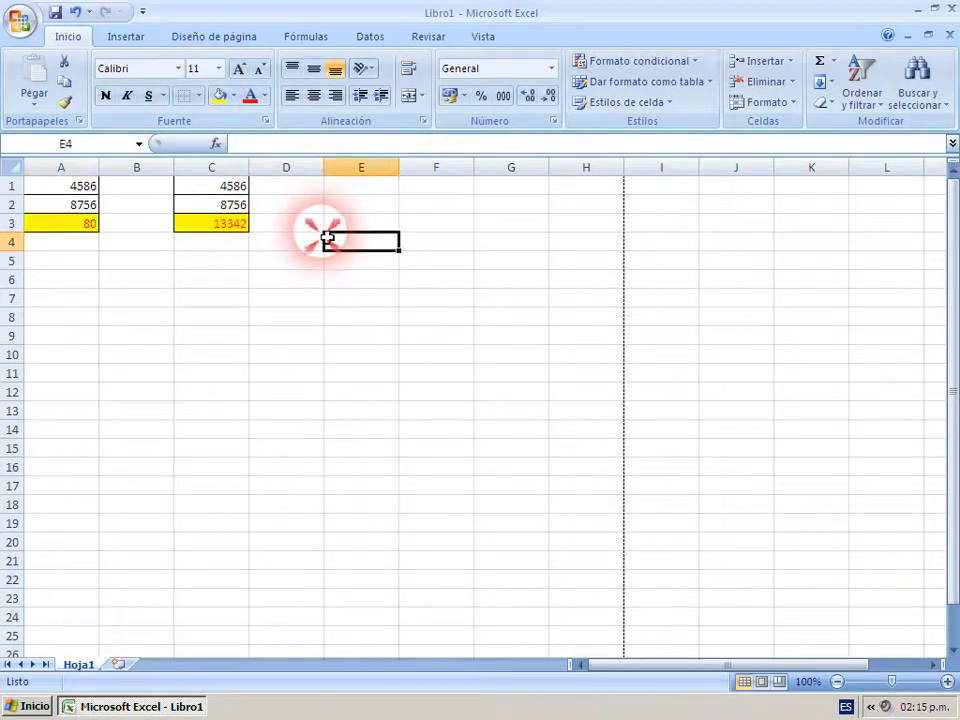
Check the colored result cells in the print preview and return to the worksheet.
{"action": "left_click", "coordinate": [20, 20]}
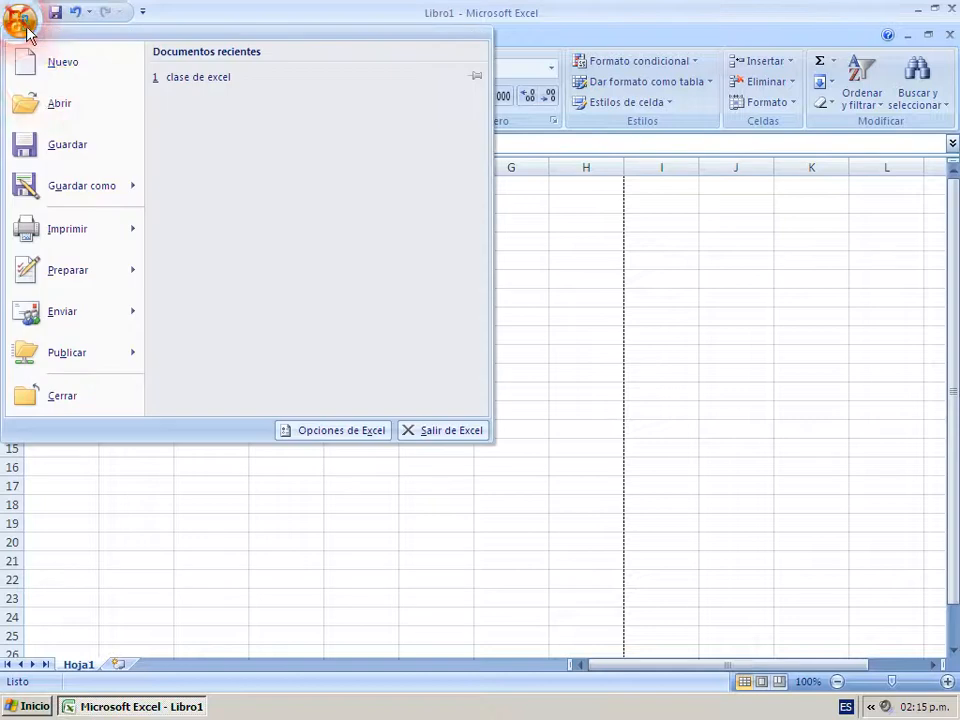
{"action": "mouse_move", "coordinate": [58, 234]}
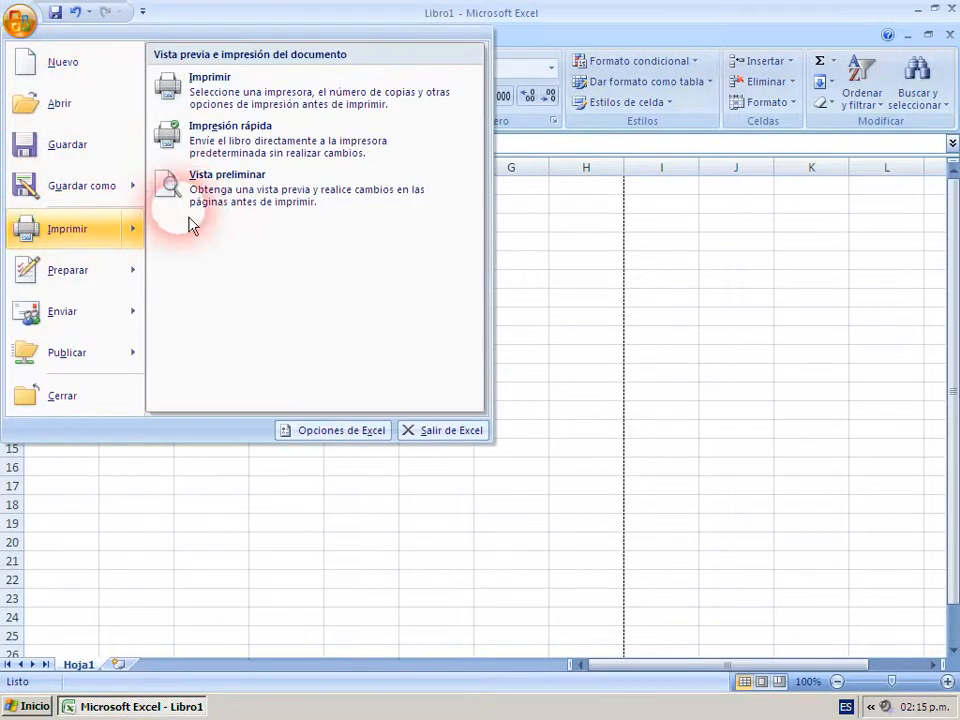
{"action": "left_click", "coordinate": [216, 195]}
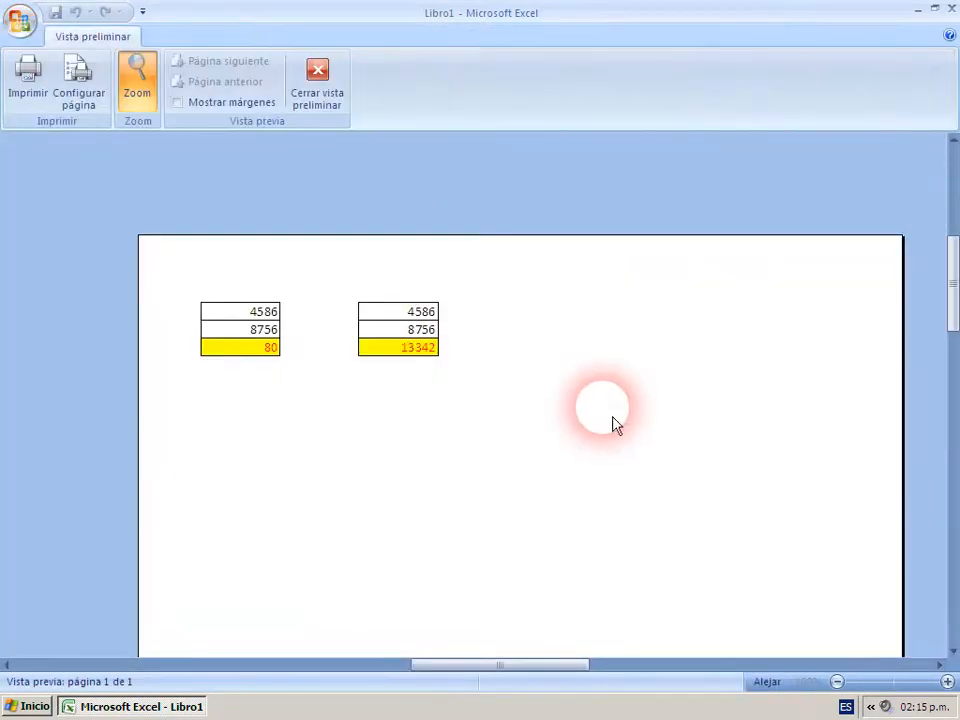
{"action": "left_click", "coordinate": [325, 92]}
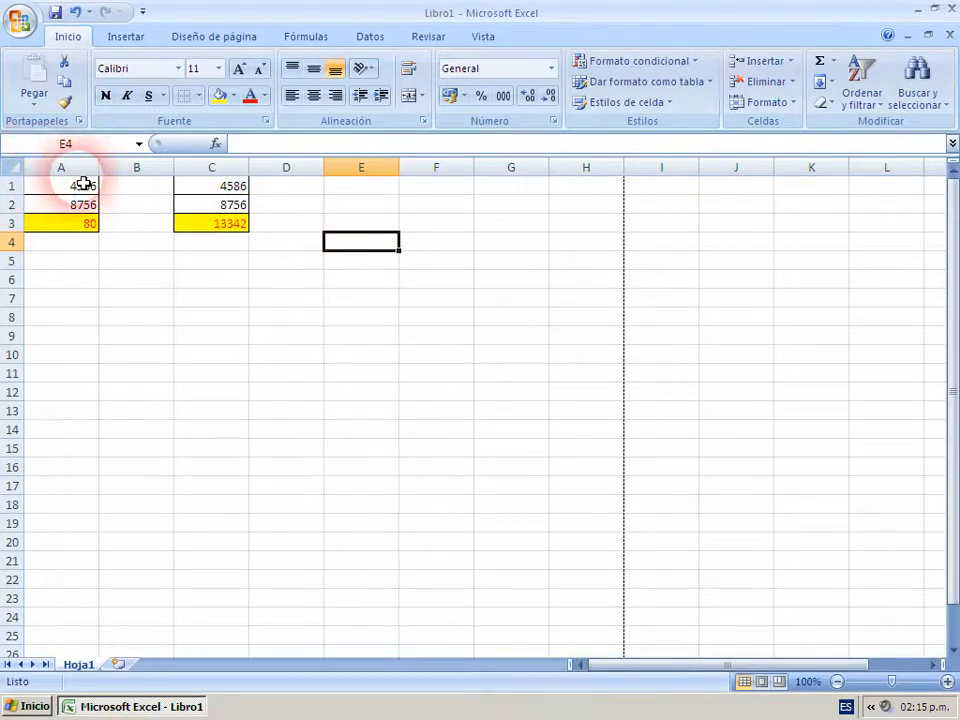
Insert an empty row above row 1 to make room for a title.
{"action": "right_click", "coordinate": [14, 188]}
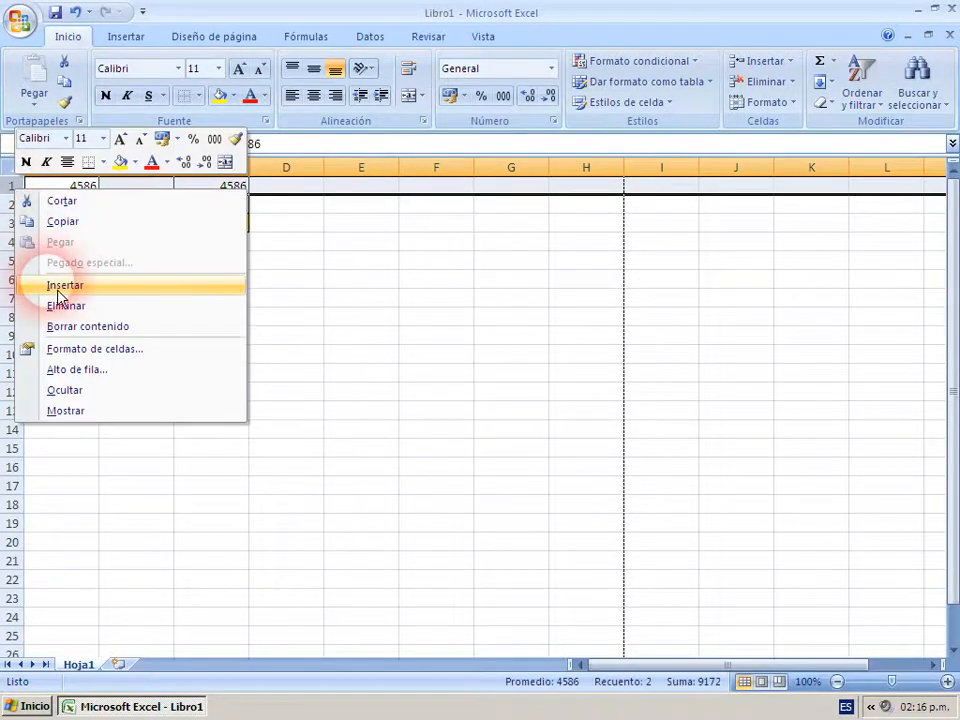
{"action": "left_click", "coordinate": [63, 286]}
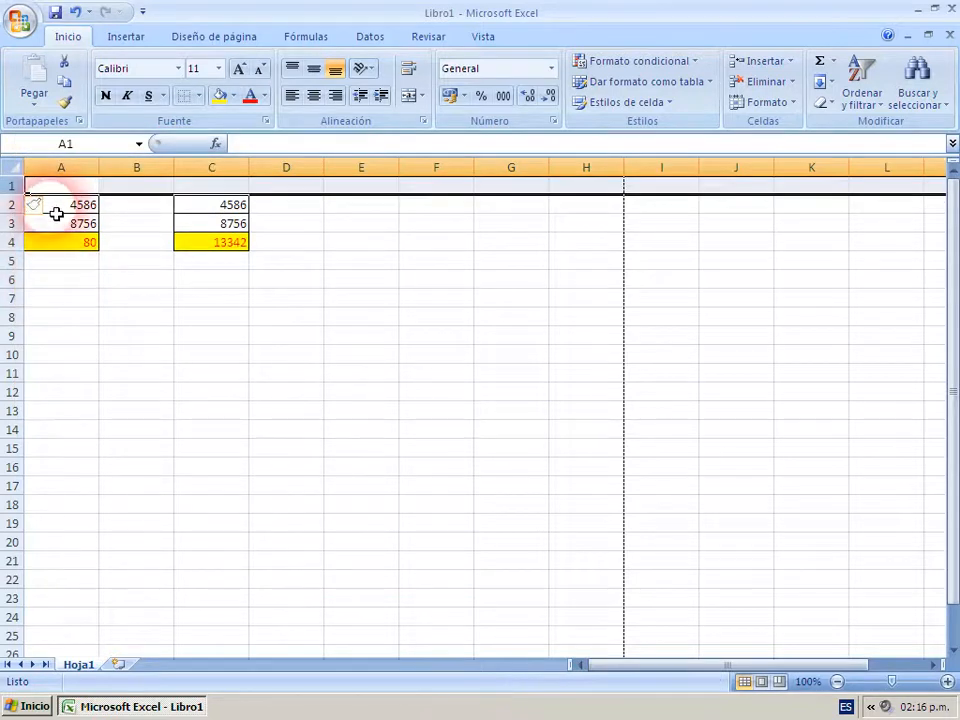
{"action": "left_click", "coordinate": [168, 314]}
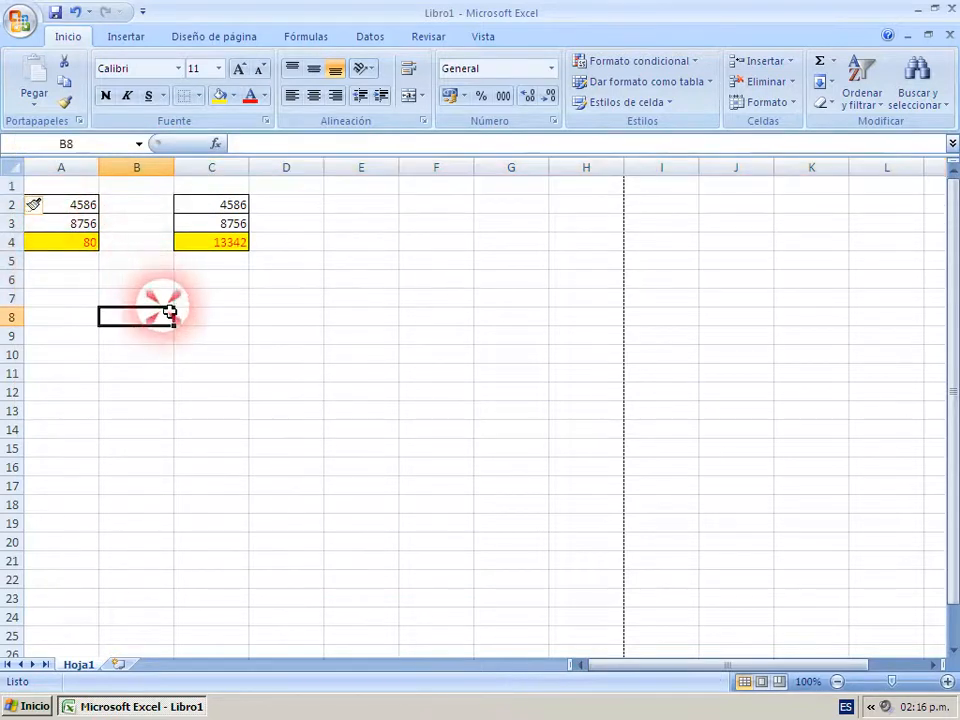
Enter the title "EJEMPLOS DE SUMA CON FÓRMULA Y SIN FÓRMULA" in cell A1.
{"action": "left_click", "coordinate": [70, 184]}
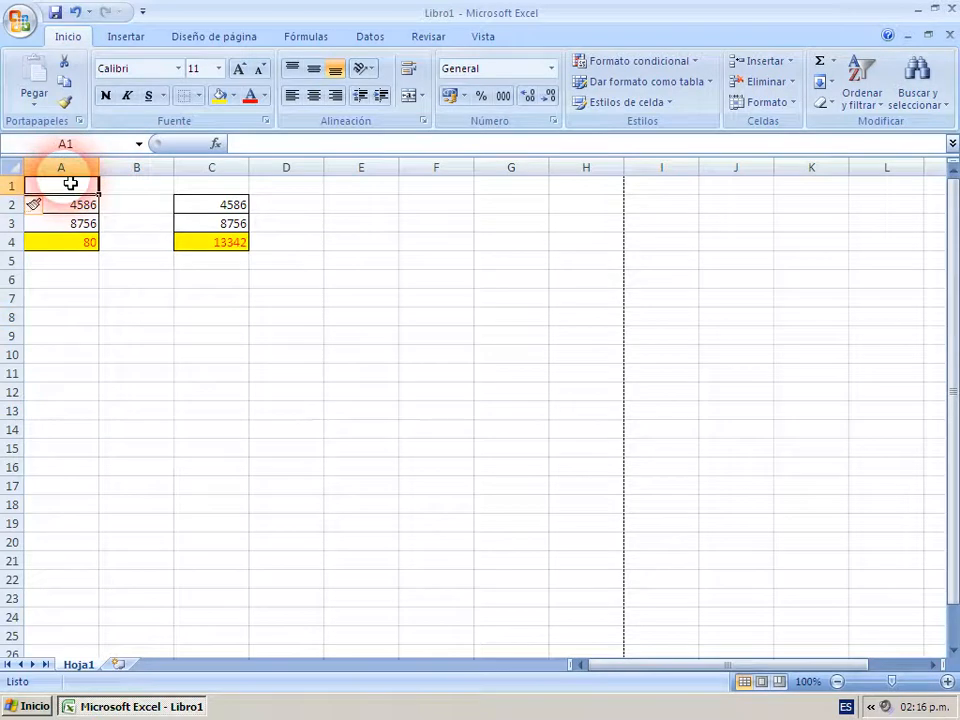
{"action": "type", "text": "EJ"}
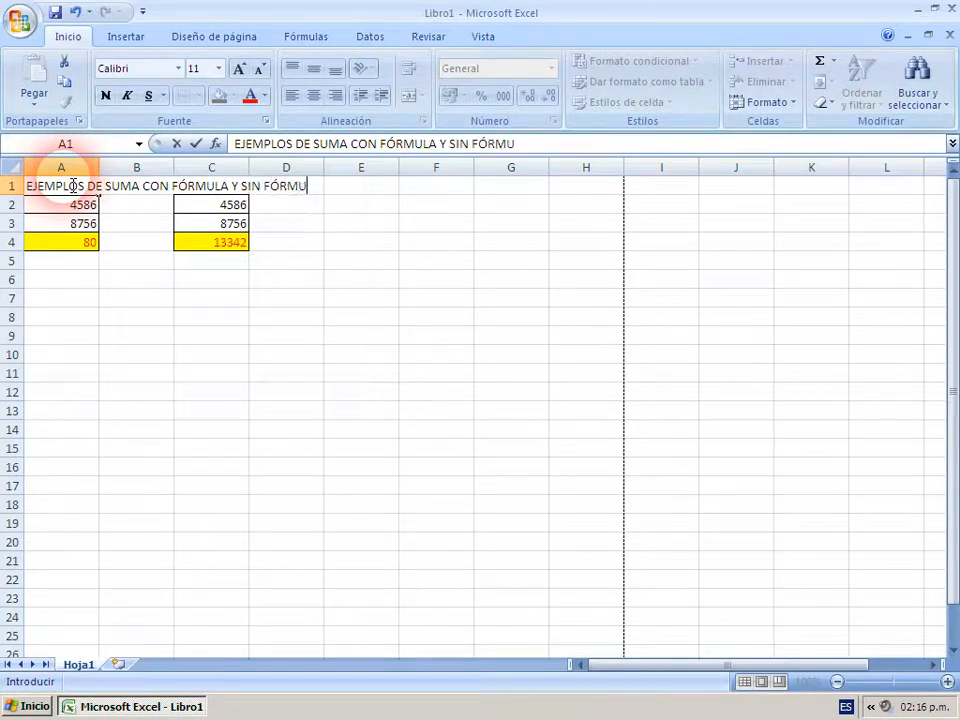
{"action": "key", "text": "Return"}
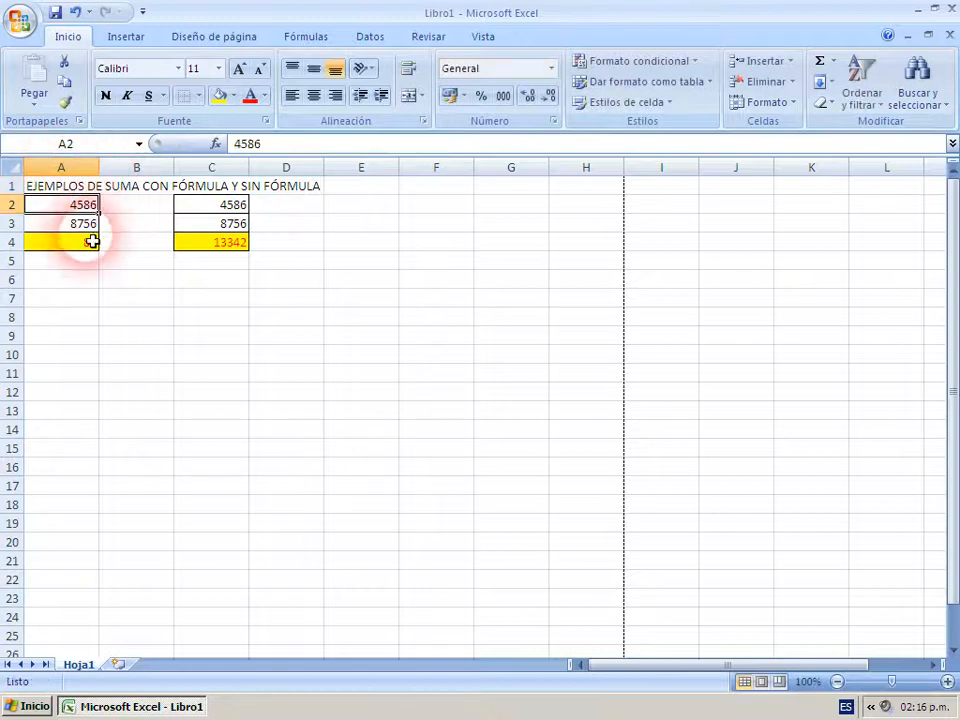
Examine cells A1 through D1 to see how far the title text extends across the columns.
{"action": "left_click", "coordinate": [74, 186]}
{"action": "left_click_drag", "start_coordinate": [75, 181], "coordinate": [289, 181]}
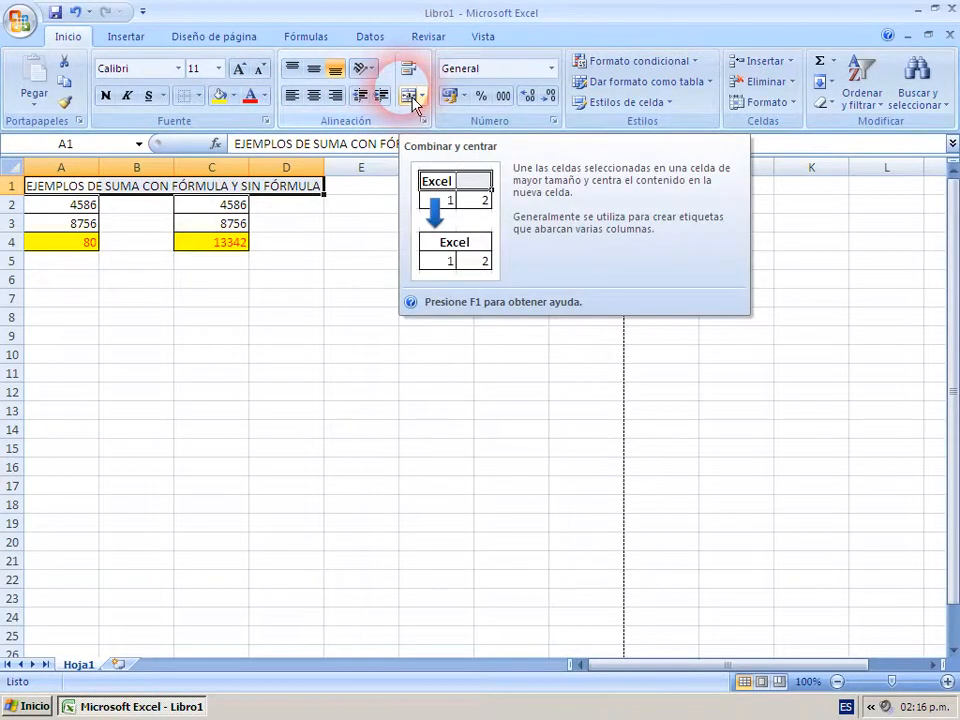
{"action": "left_click", "coordinate": [152, 316]}
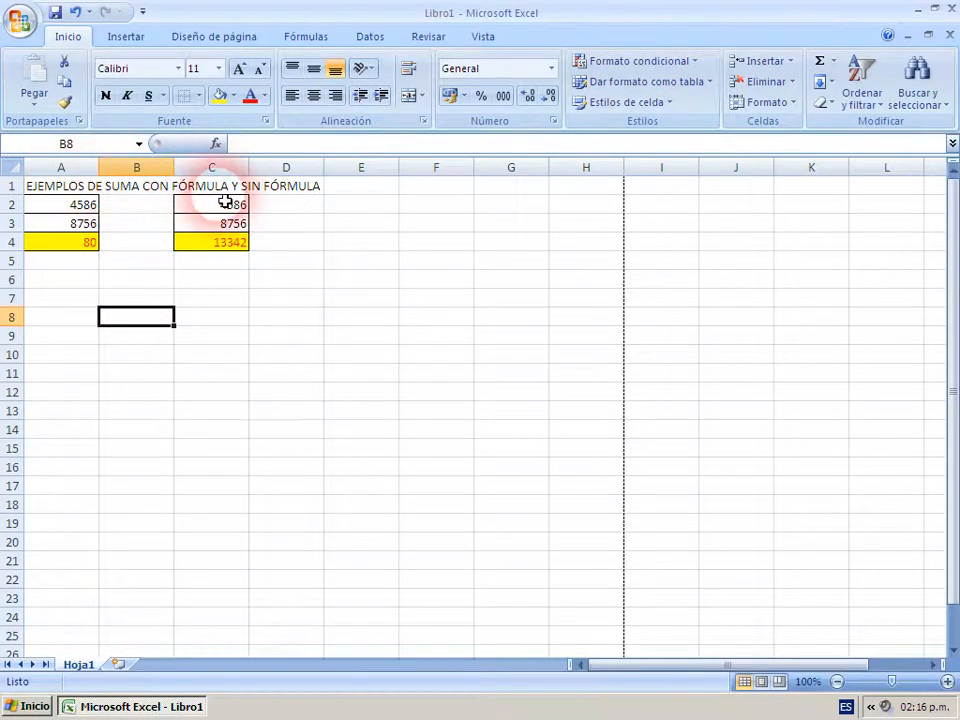
{"action": "left_click", "coordinate": [75, 186]}
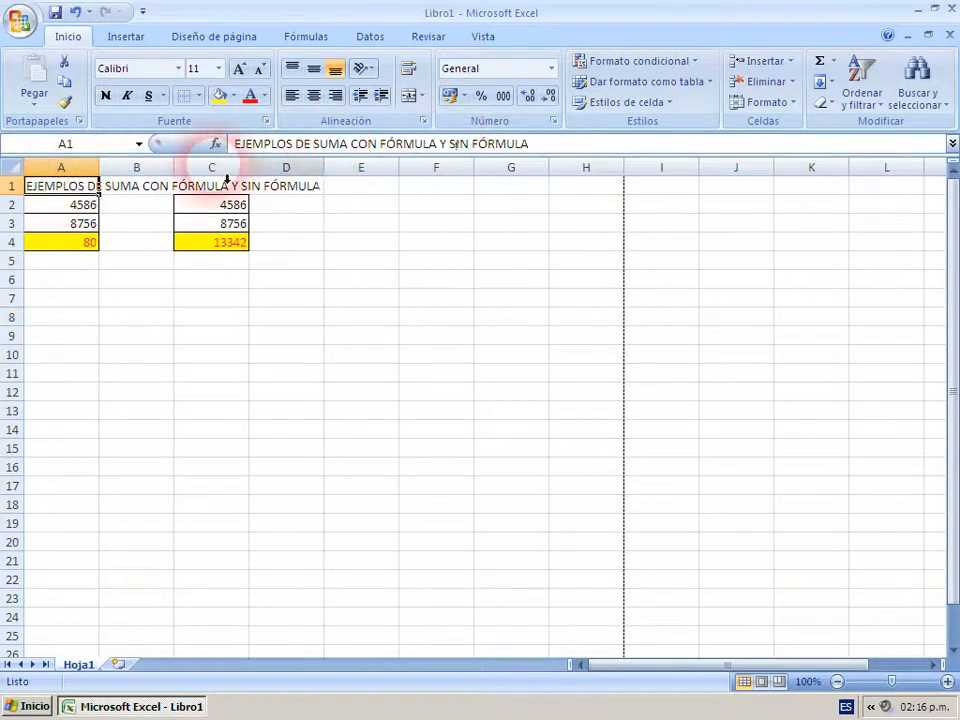
{"action": "left_click", "coordinate": [150, 184]}
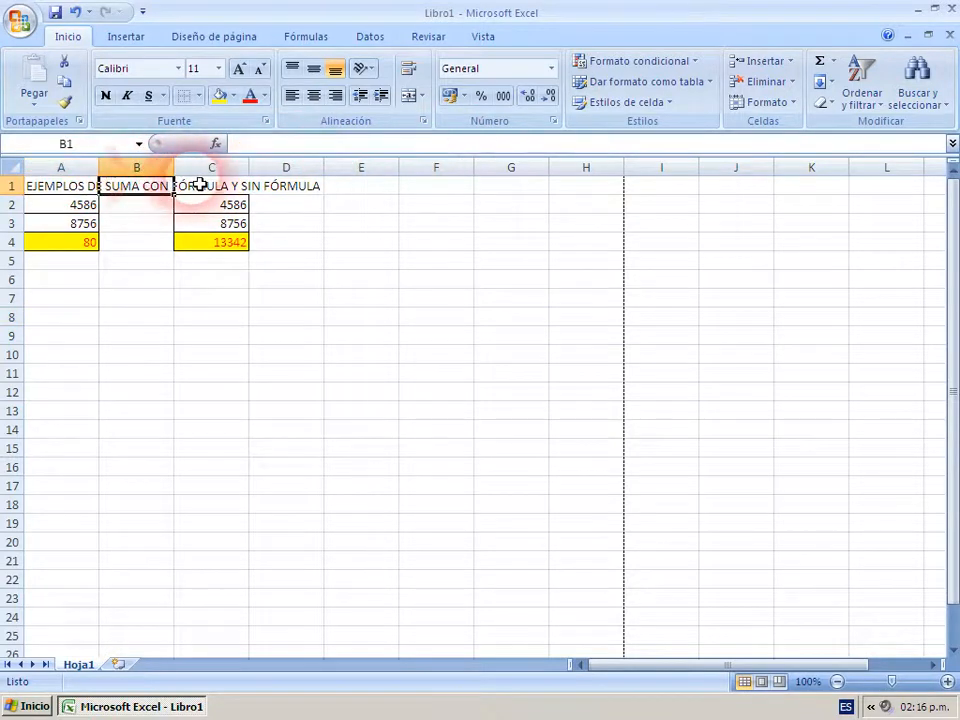
{"action": "left_click", "coordinate": [218, 184]}
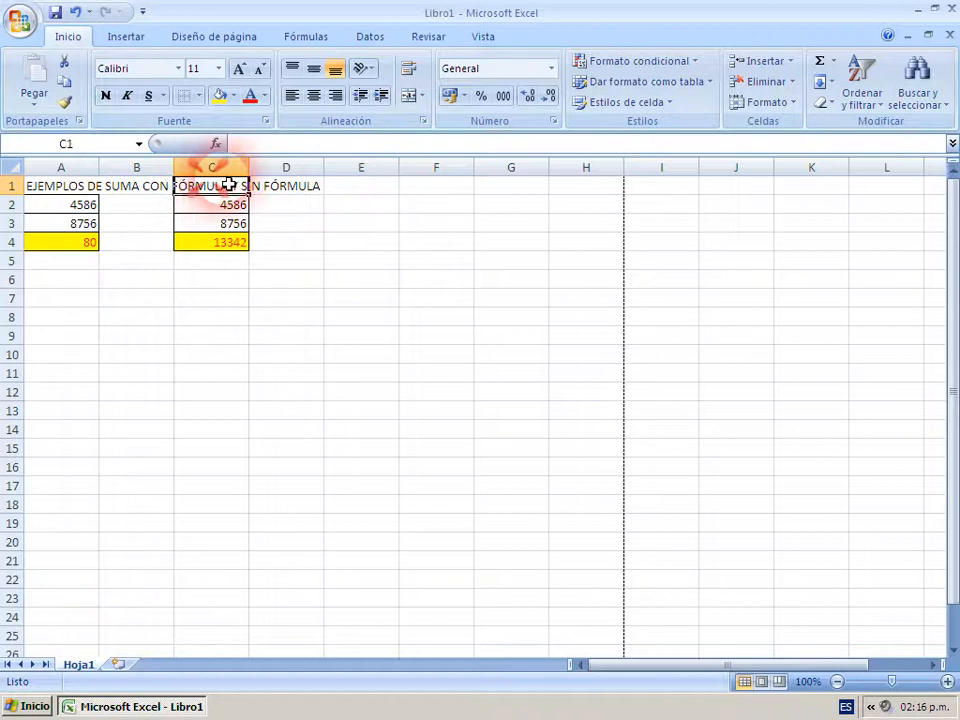
{"action": "left_click", "coordinate": [298, 184]}
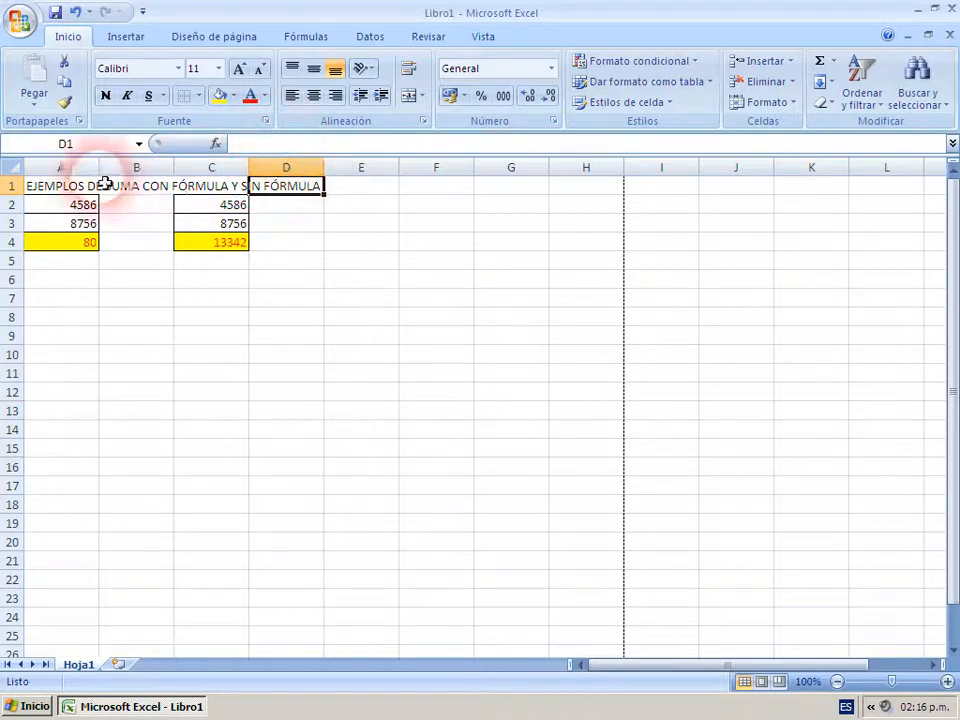
Merge and center the title across cells A1:D1.
{"action": "left_click_drag", "start_coordinate": [48, 183], "coordinate": [306, 163]}
{"action": "left_click", "coordinate": [404, 100]}
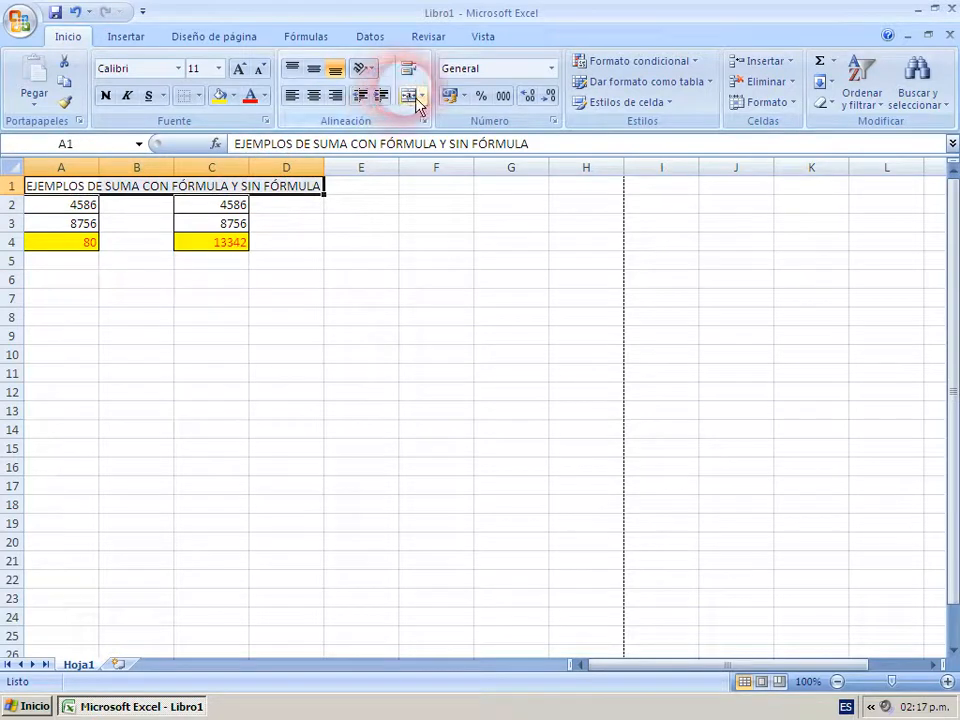
{"action": "left_click", "coordinate": [413, 98]}
{"action": "left_click", "coordinate": [264, 291]}
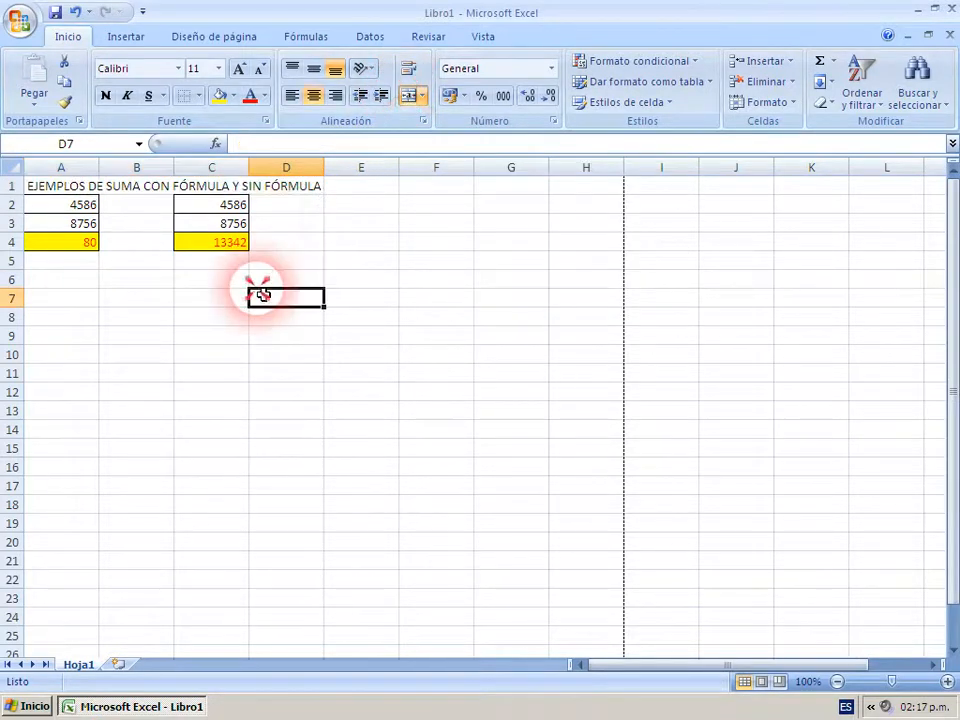
Apply all borders to the merged title cell in row 1.
{"action": "left_click", "coordinate": [128, 187]}
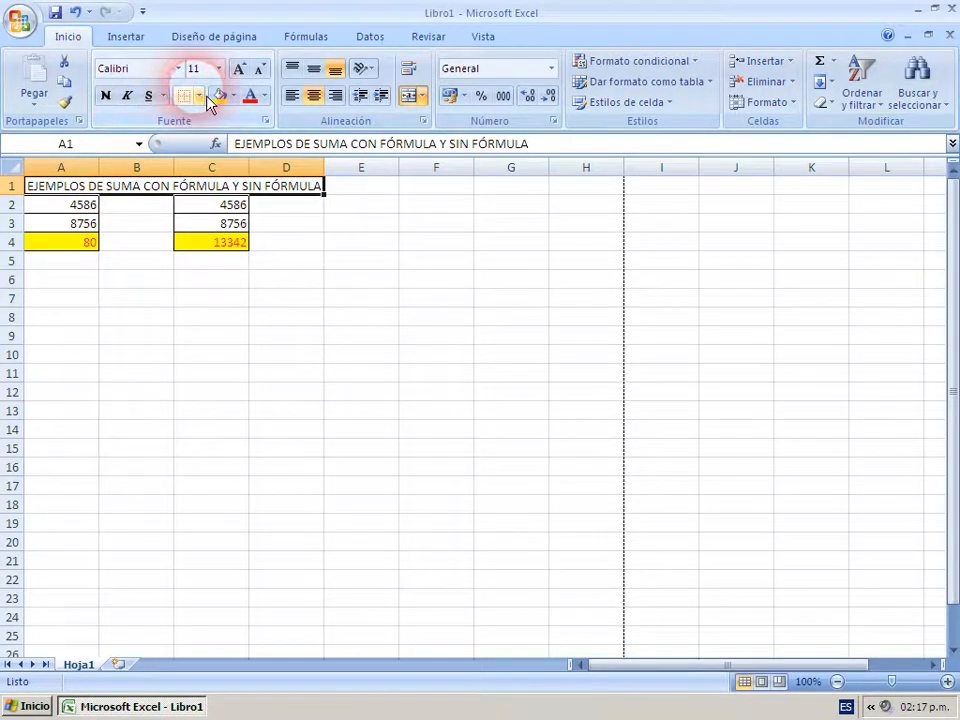
{"action": "left_click", "coordinate": [201, 97]}
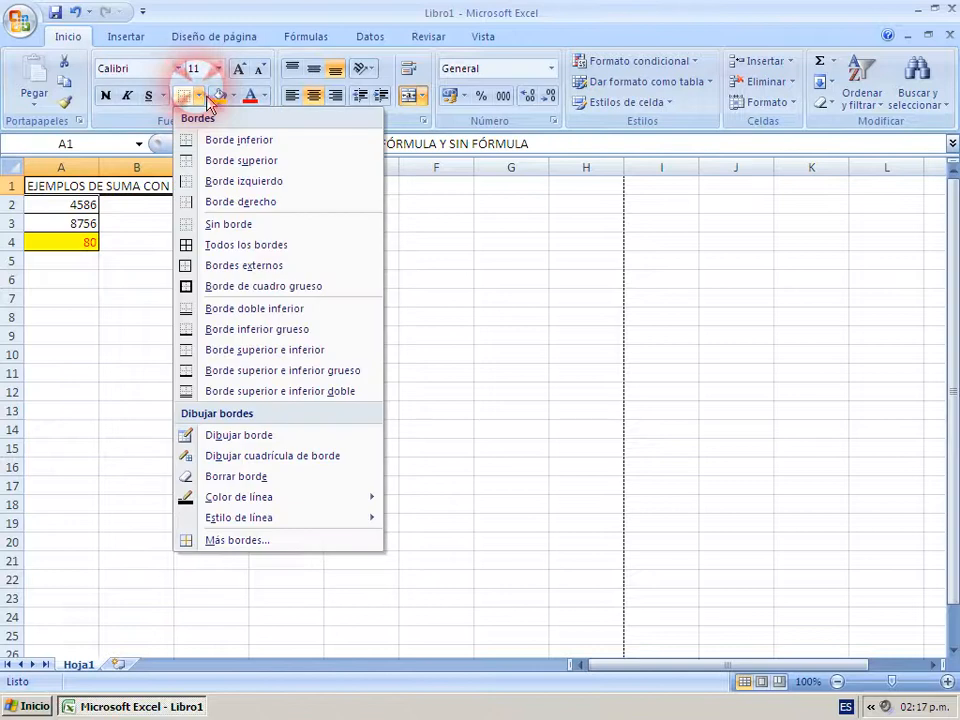
{"action": "left_click", "coordinate": [224, 246]}
{"action": "left_click", "coordinate": [308, 310]}
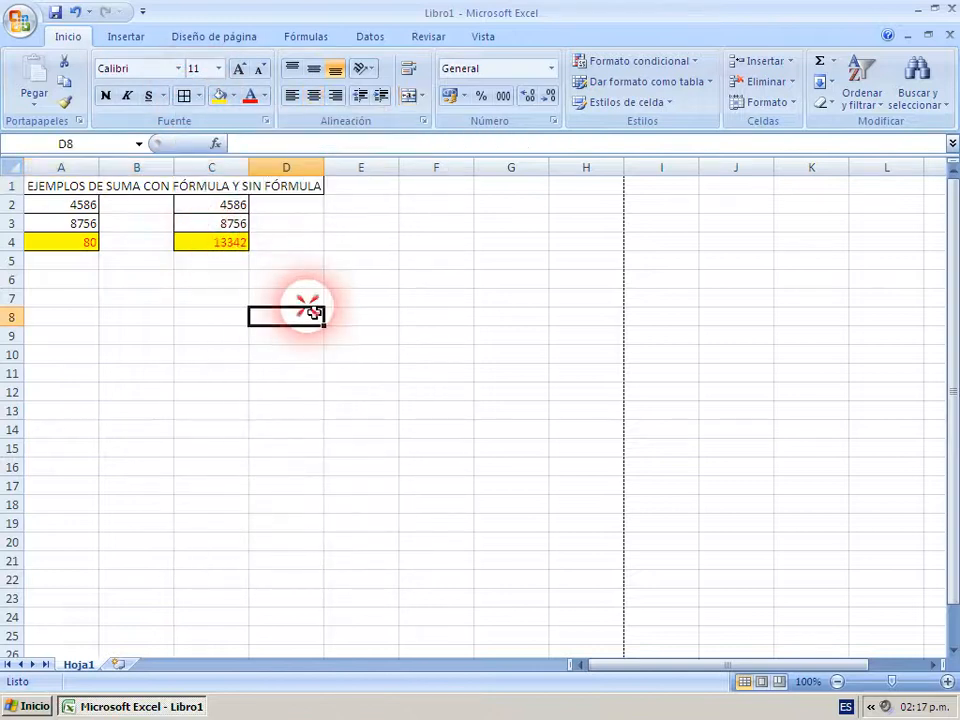
Check the bordered title in the print preview and return to the worksheet.
{"action": "left_click", "coordinate": [18, 18]}
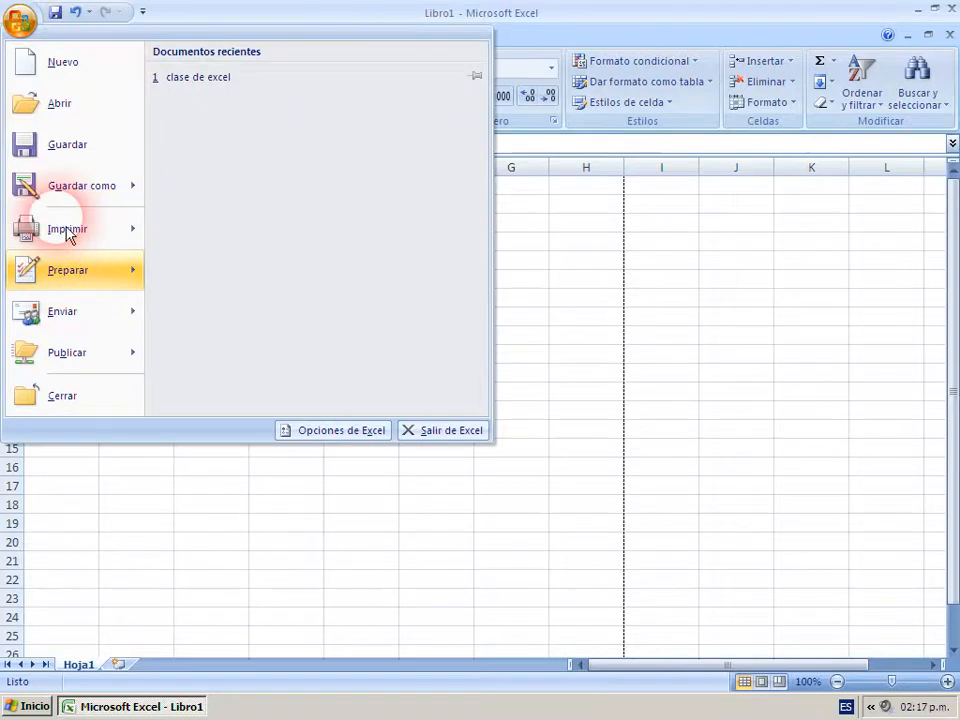
{"action": "mouse_move", "coordinate": [66, 228]}
{"action": "left_click", "coordinate": [225, 190]}
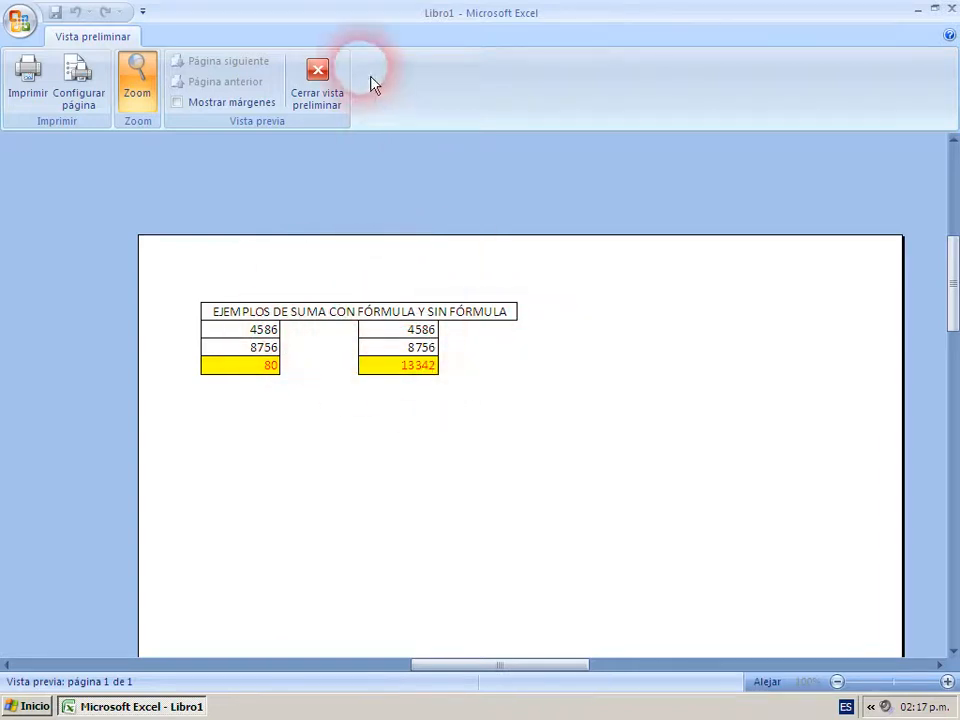
{"action": "left_click", "coordinate": [322, 78]}
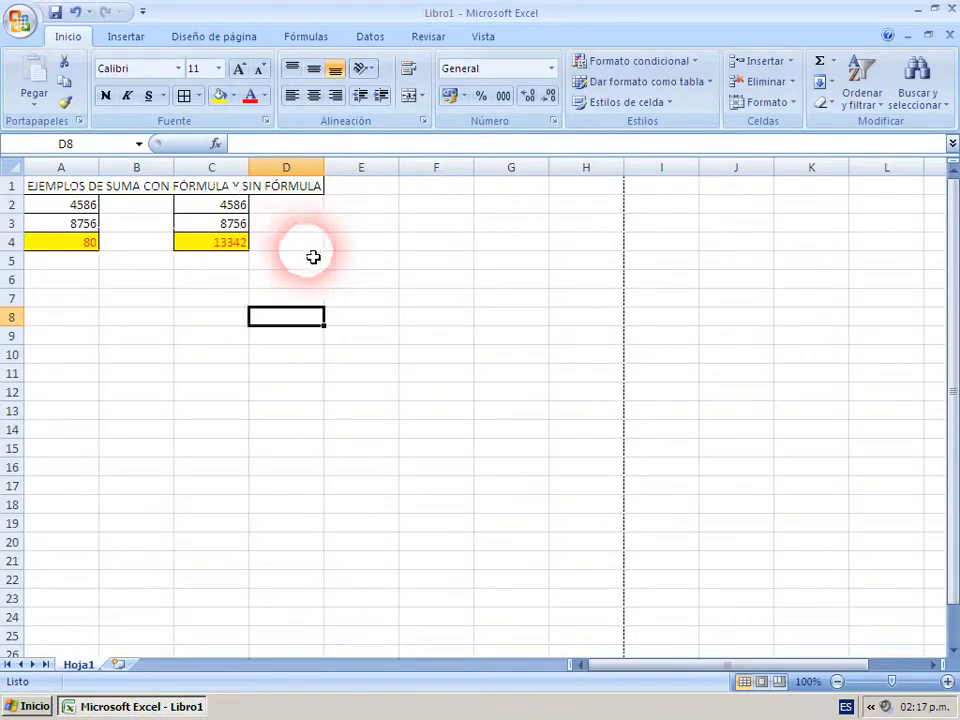
Enter the text "EJEMPLOS DE SUMA" in cell E6.
{"action": "left_click", "coordinate": [335, 278]}
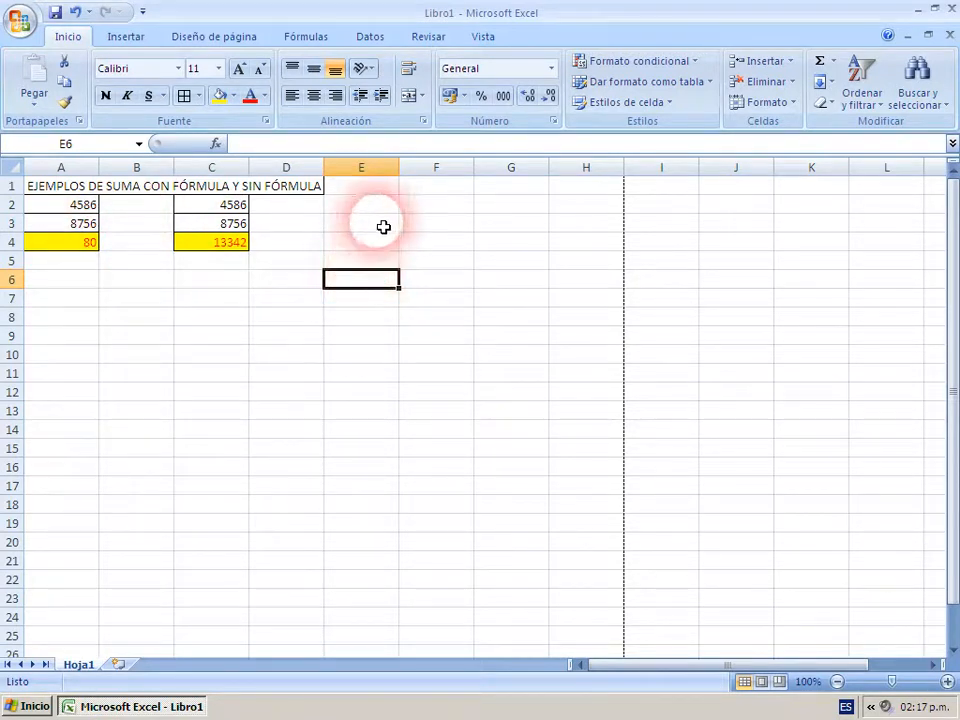
{"action": "type", "text": "EJEMPLOS DE SUMA"}
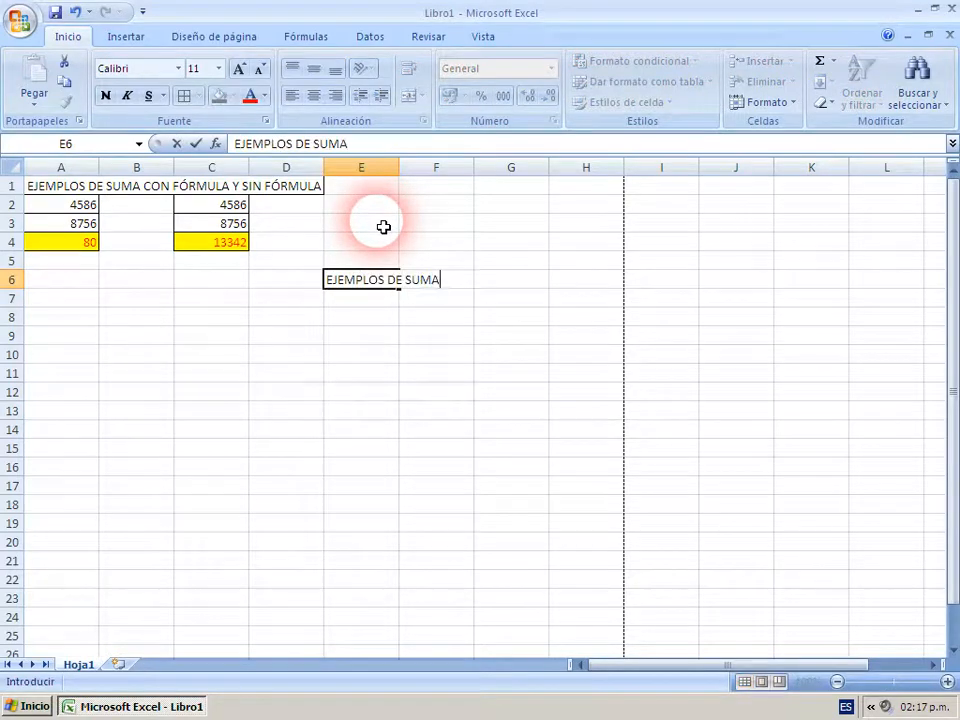
{"action": "key", "text": "Return"}
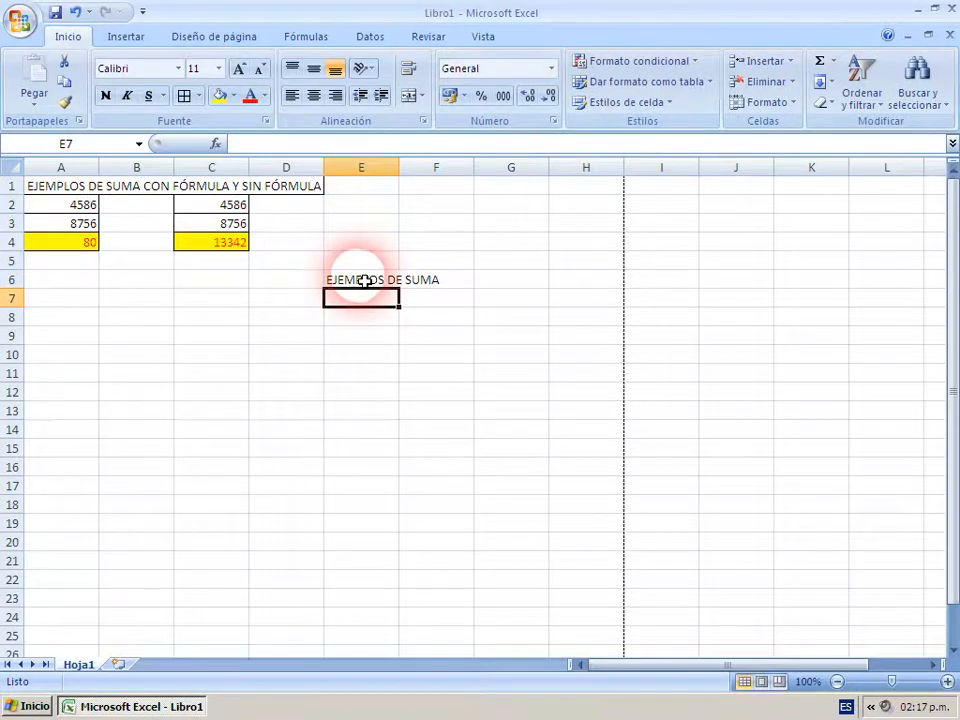
Widen column E with AutoFit so the text in E6 fits inside its cell.
{"action": "left_click", "coordinate": [368, 281]}
{"action": "left_click", "coordinate": [425, 278]}
{"action": "left_click", "coordinate": [388, 279]}
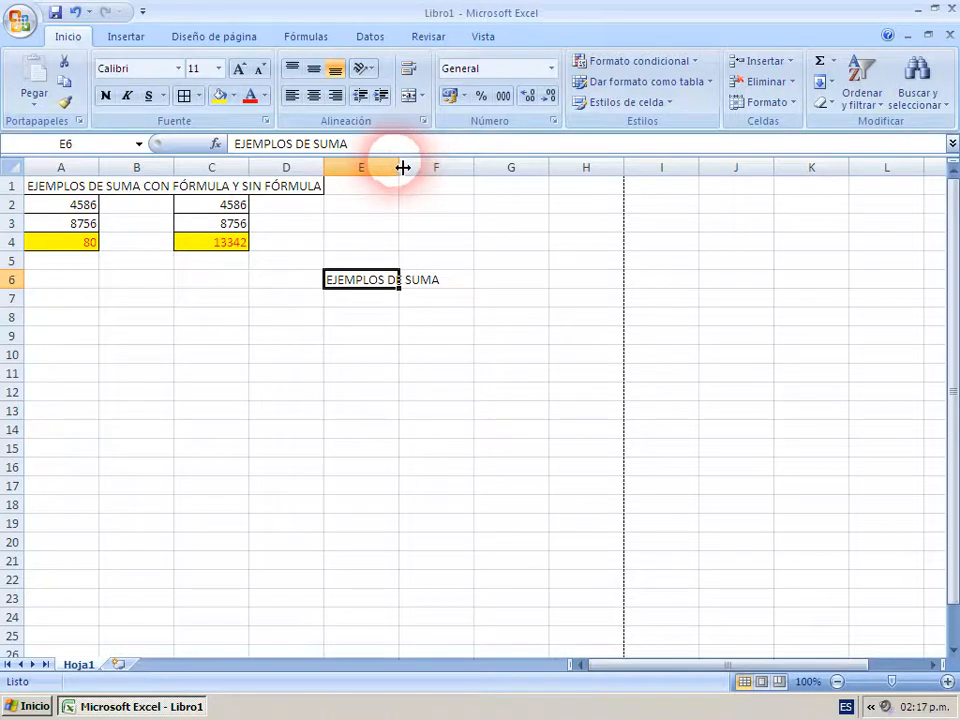
{"action": "mouse_move", "coordinate": [400, 167]}
{"action": "left_mouse_down"}
{"action": "mouse_move", "coordinate": [452, 166]}
{"action": "mouse_move", "coordinate": [409, 165]}
{"action": "left_mouse_up"}
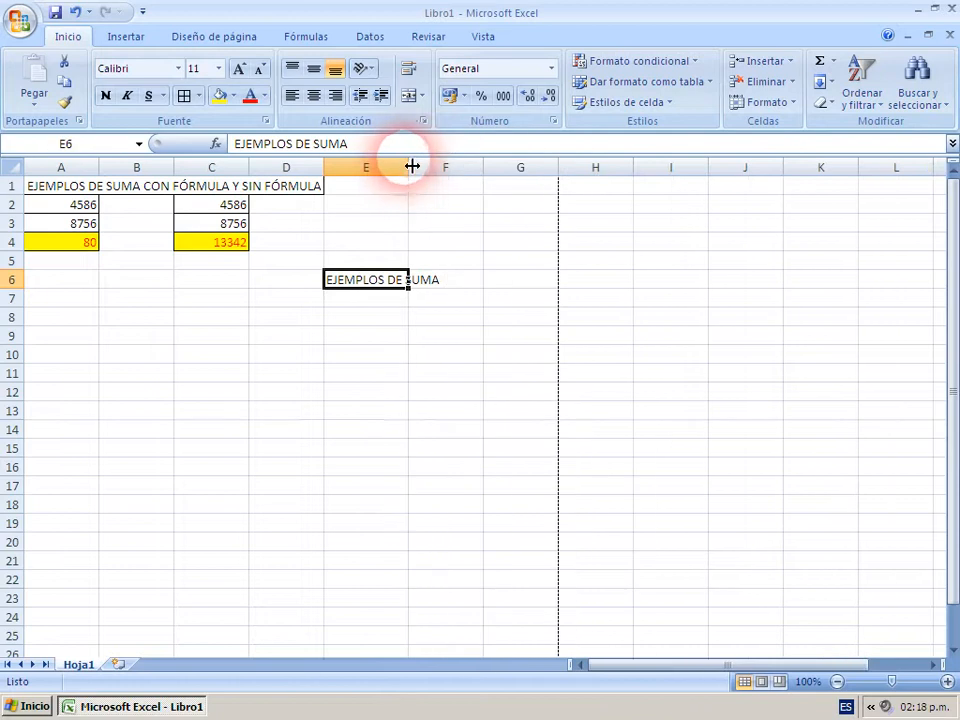
{"action": "double_click", "coordinate": [407, 168]}
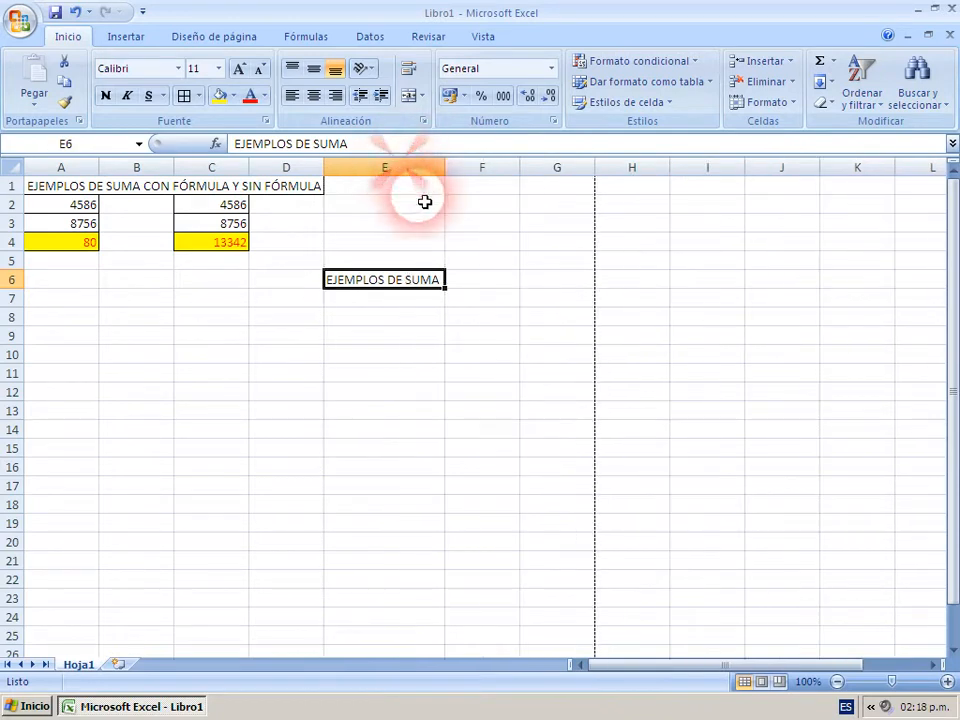
{"action": "left_click", "coordinate": [495, 334]}
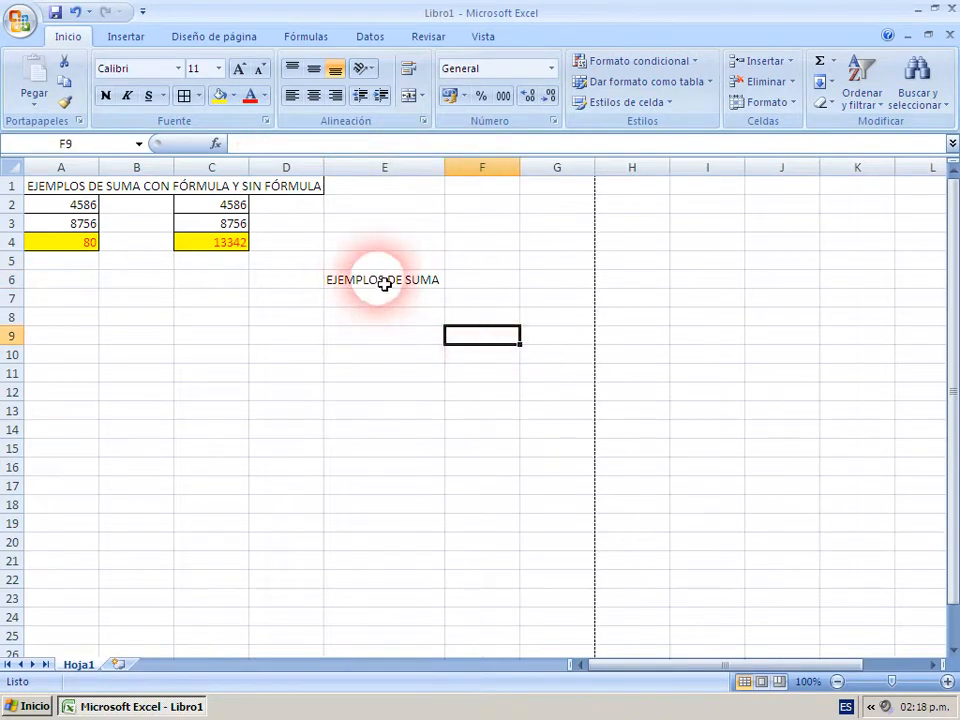
Apply all borders to cell E6.
{"action": "left_click", "coordinate": [381, 281]}
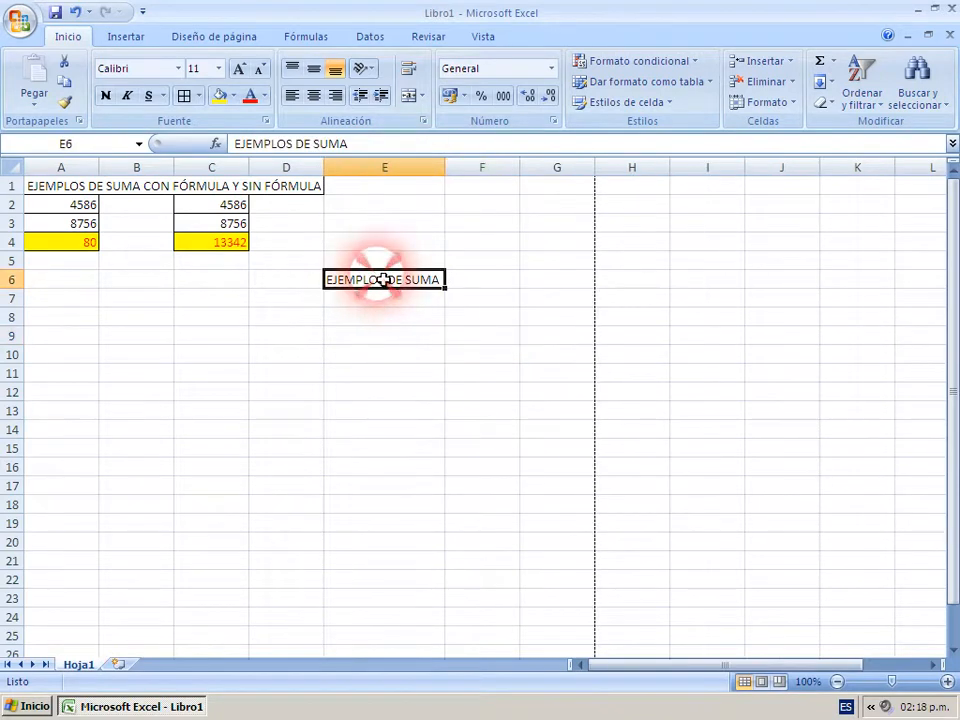
{"action": "left_click", "coordinate": [185, 99]}
{"action": "left_click", "coordinate": [499, 244]}
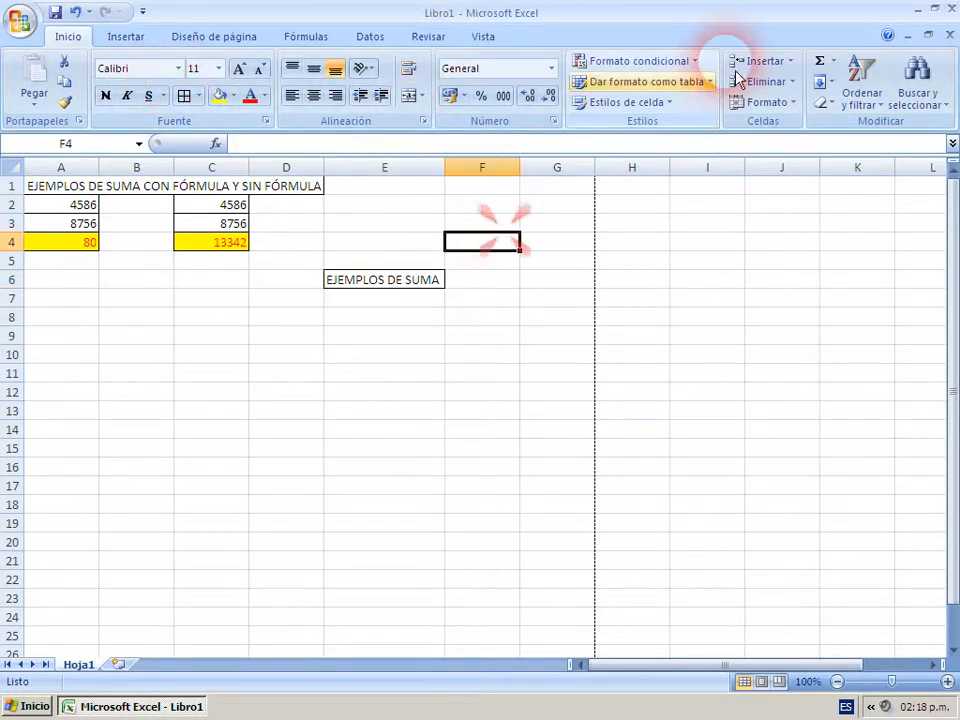